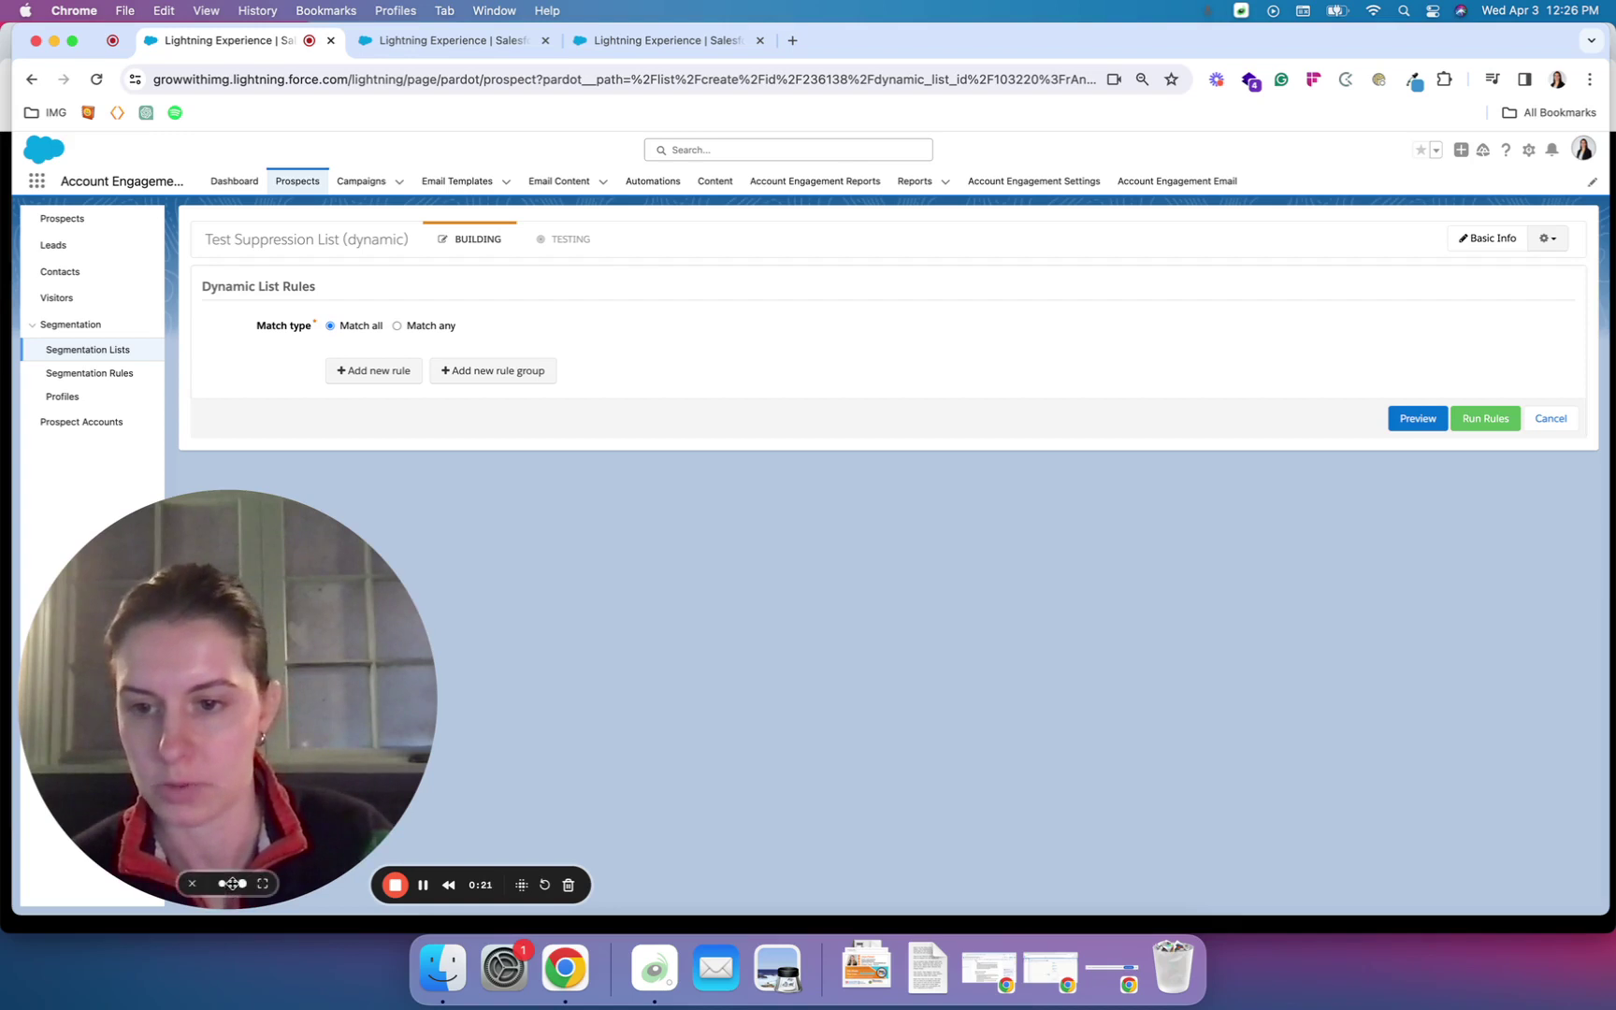
# Step: Add a rule to Test Suppression List (dynamic) requiring Prospect CRM status is Lead
pyautogui.click(240, 885)
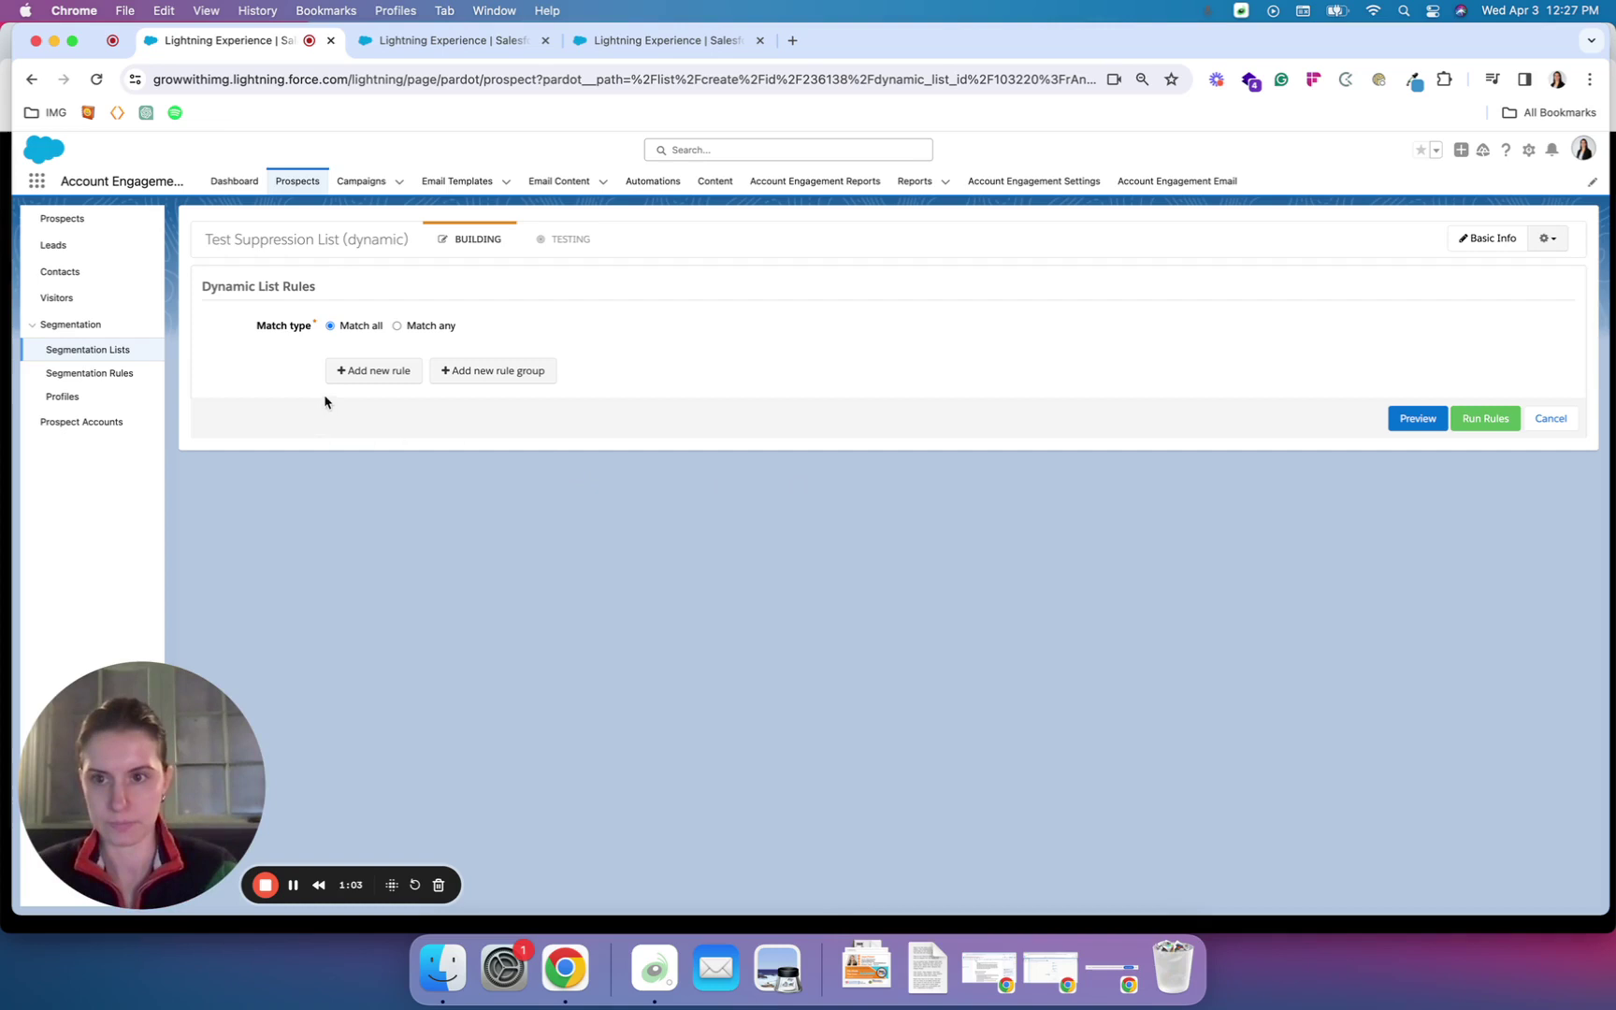
pyautogui.click(345, 379)
pyautogui.click(347, 383)
pyautogui.click(393, 408)
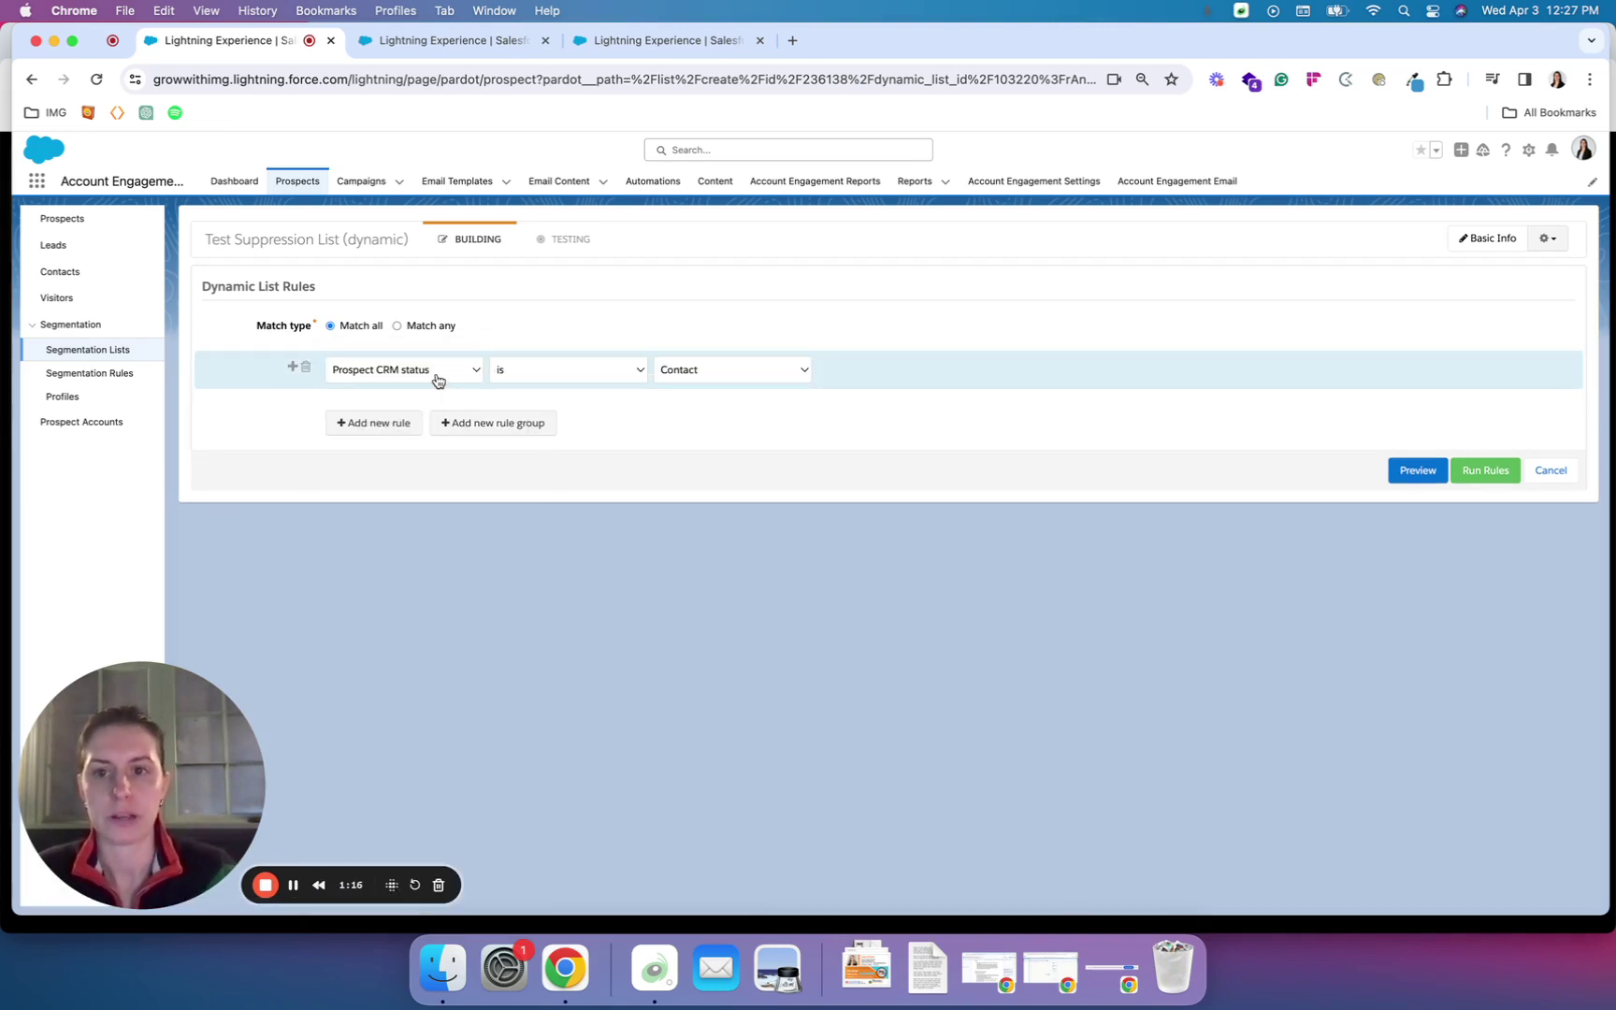
pyautogui.click(681, 378)
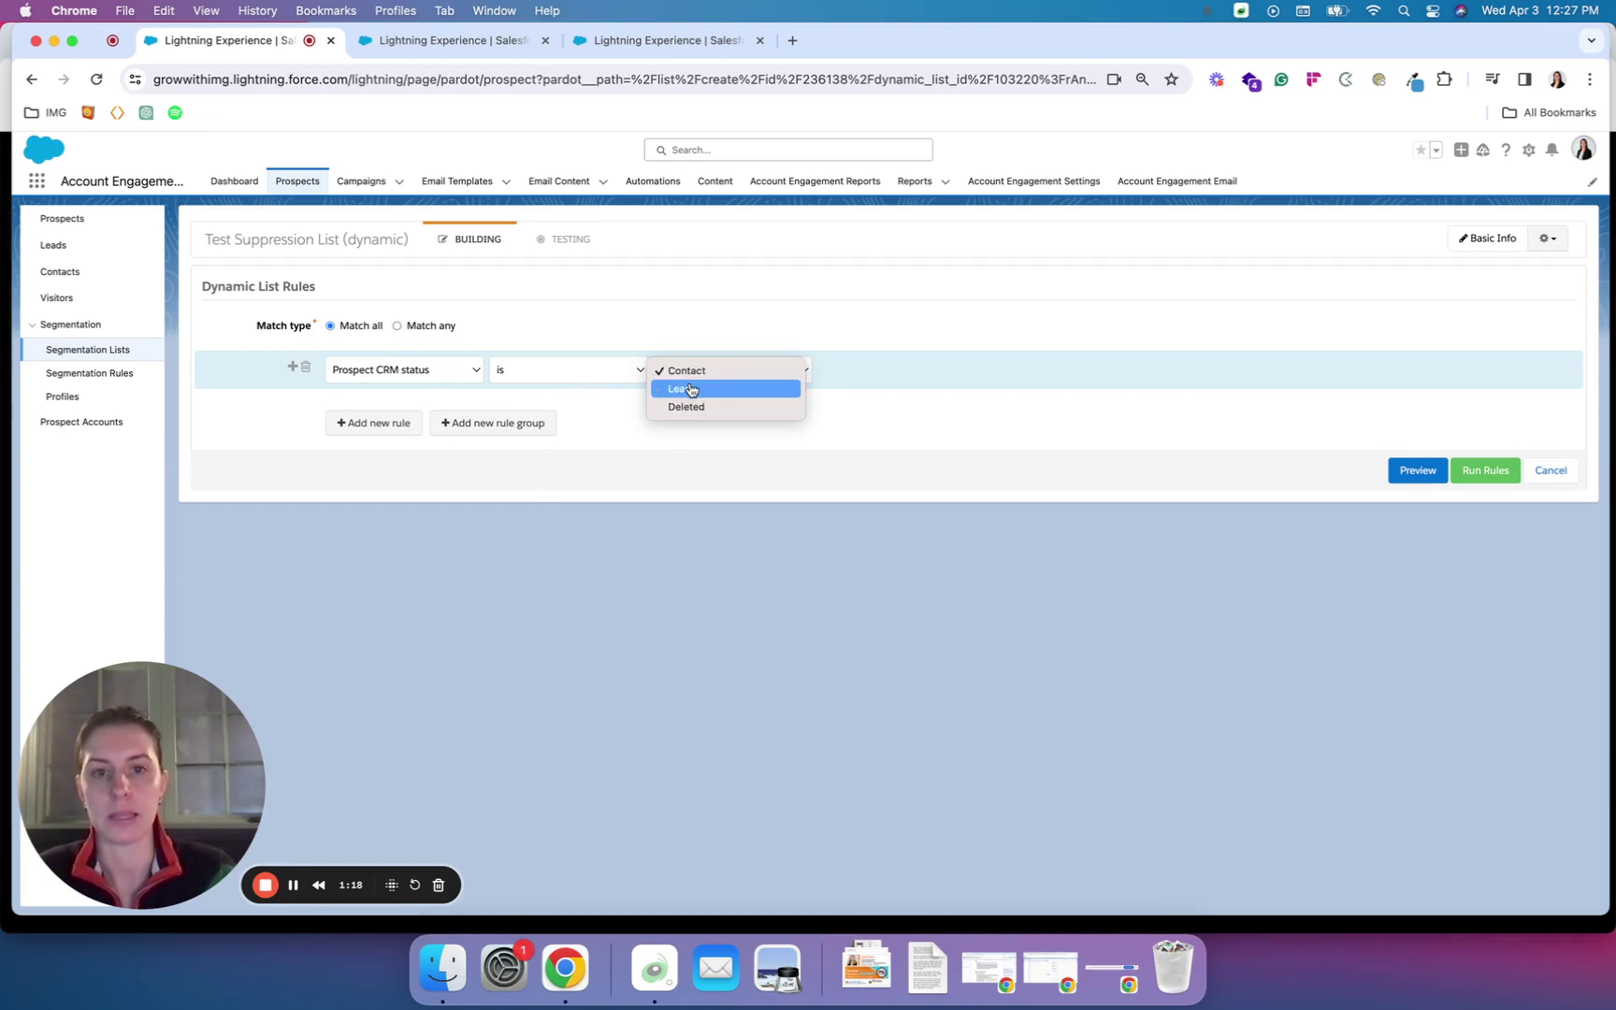
pyautogui.click(690, 389)
# Step: Run the dynamic list's rules and review its details showing the Lead rule with 0 prospects
pyautogui.click(1478, 475)
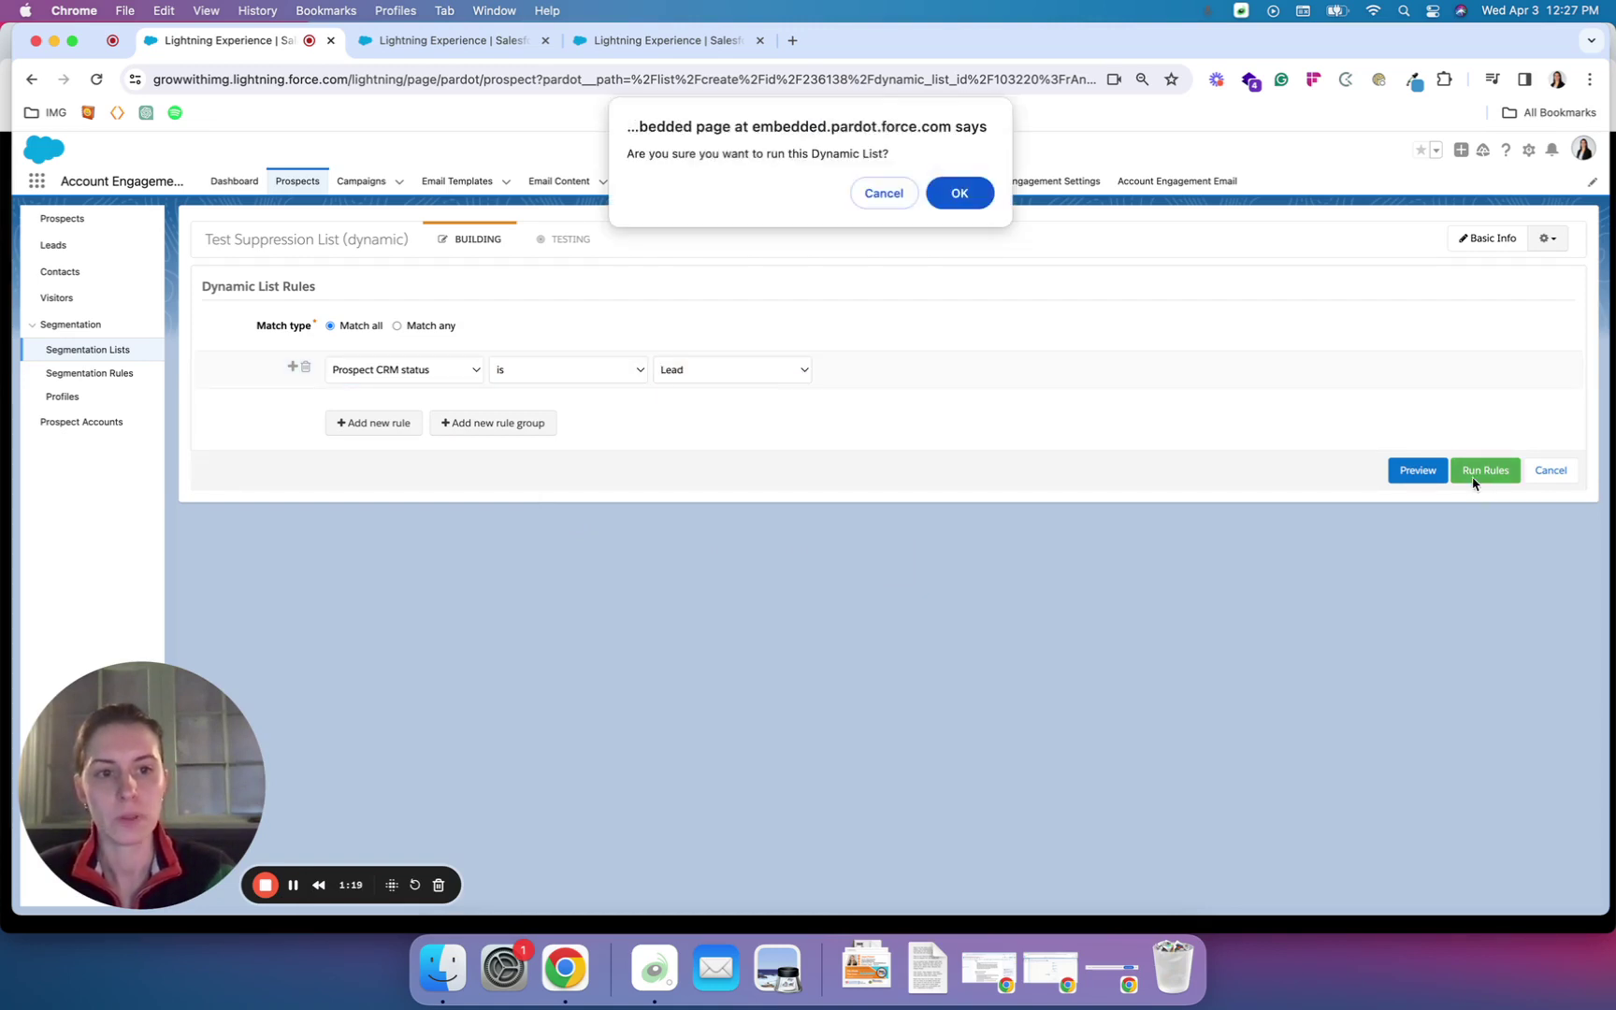
pyautogui.click(961, 194)
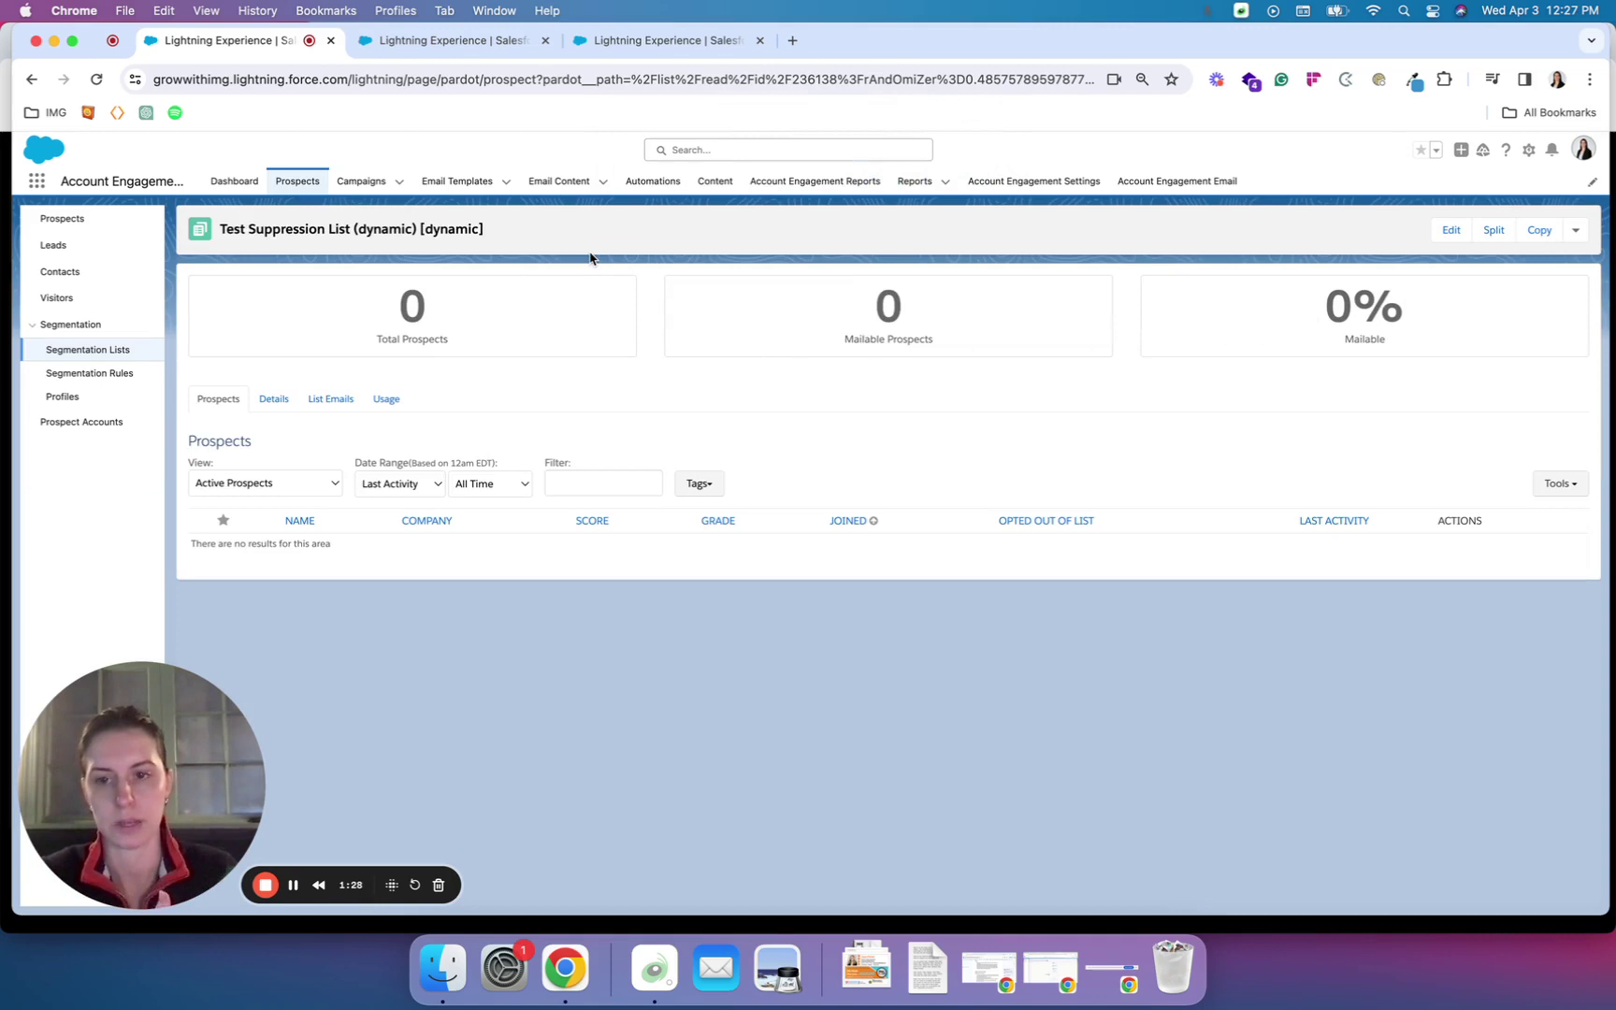
pyautogui.click(273, 399)
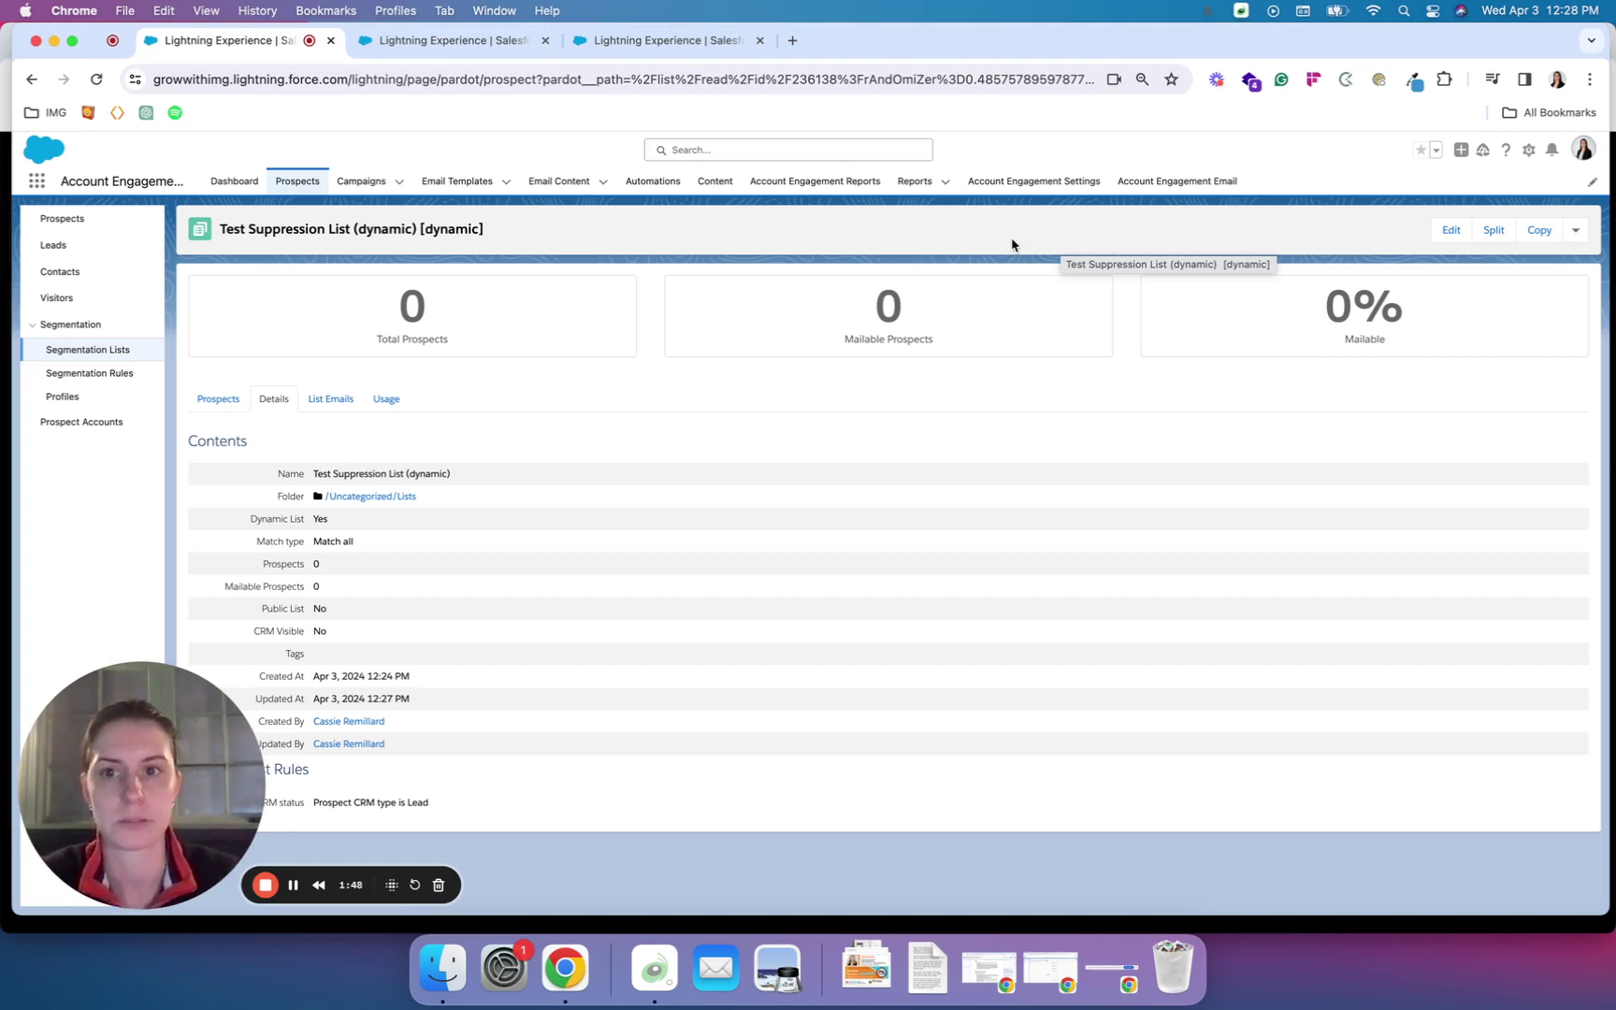
# Step: Review the Ongoing Clients (for Suppression) list after dismissing the calendar notification
pyautogui.click(410, 40)
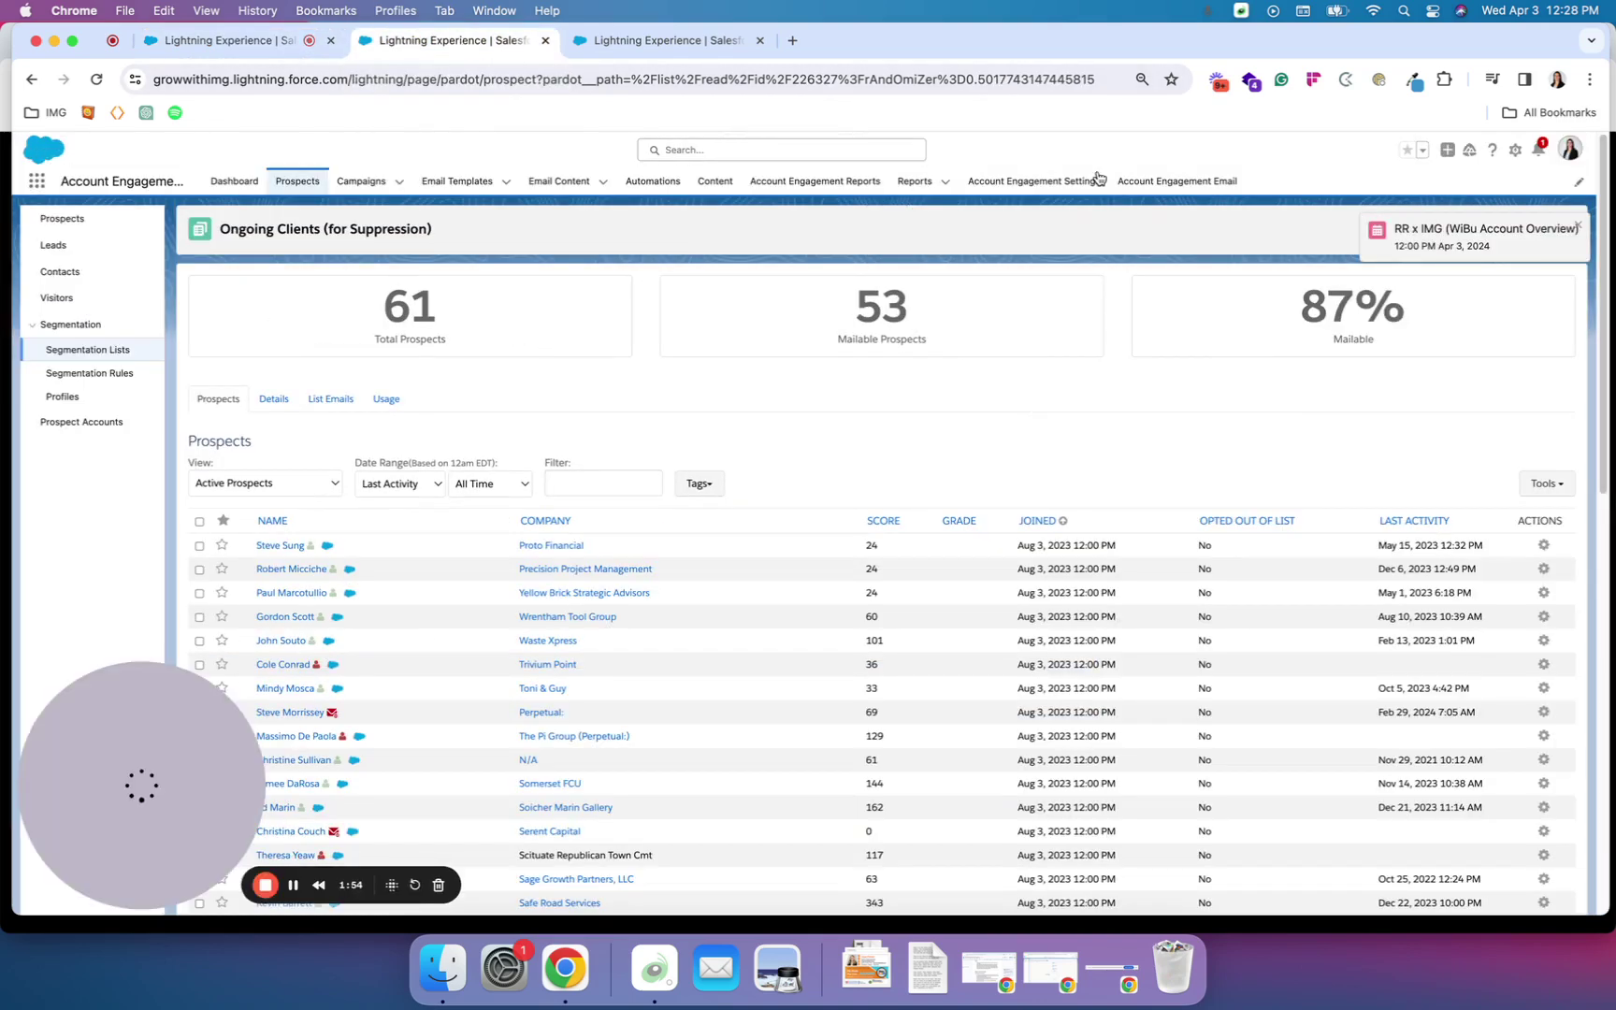
pyautogui.click(1577, 230)
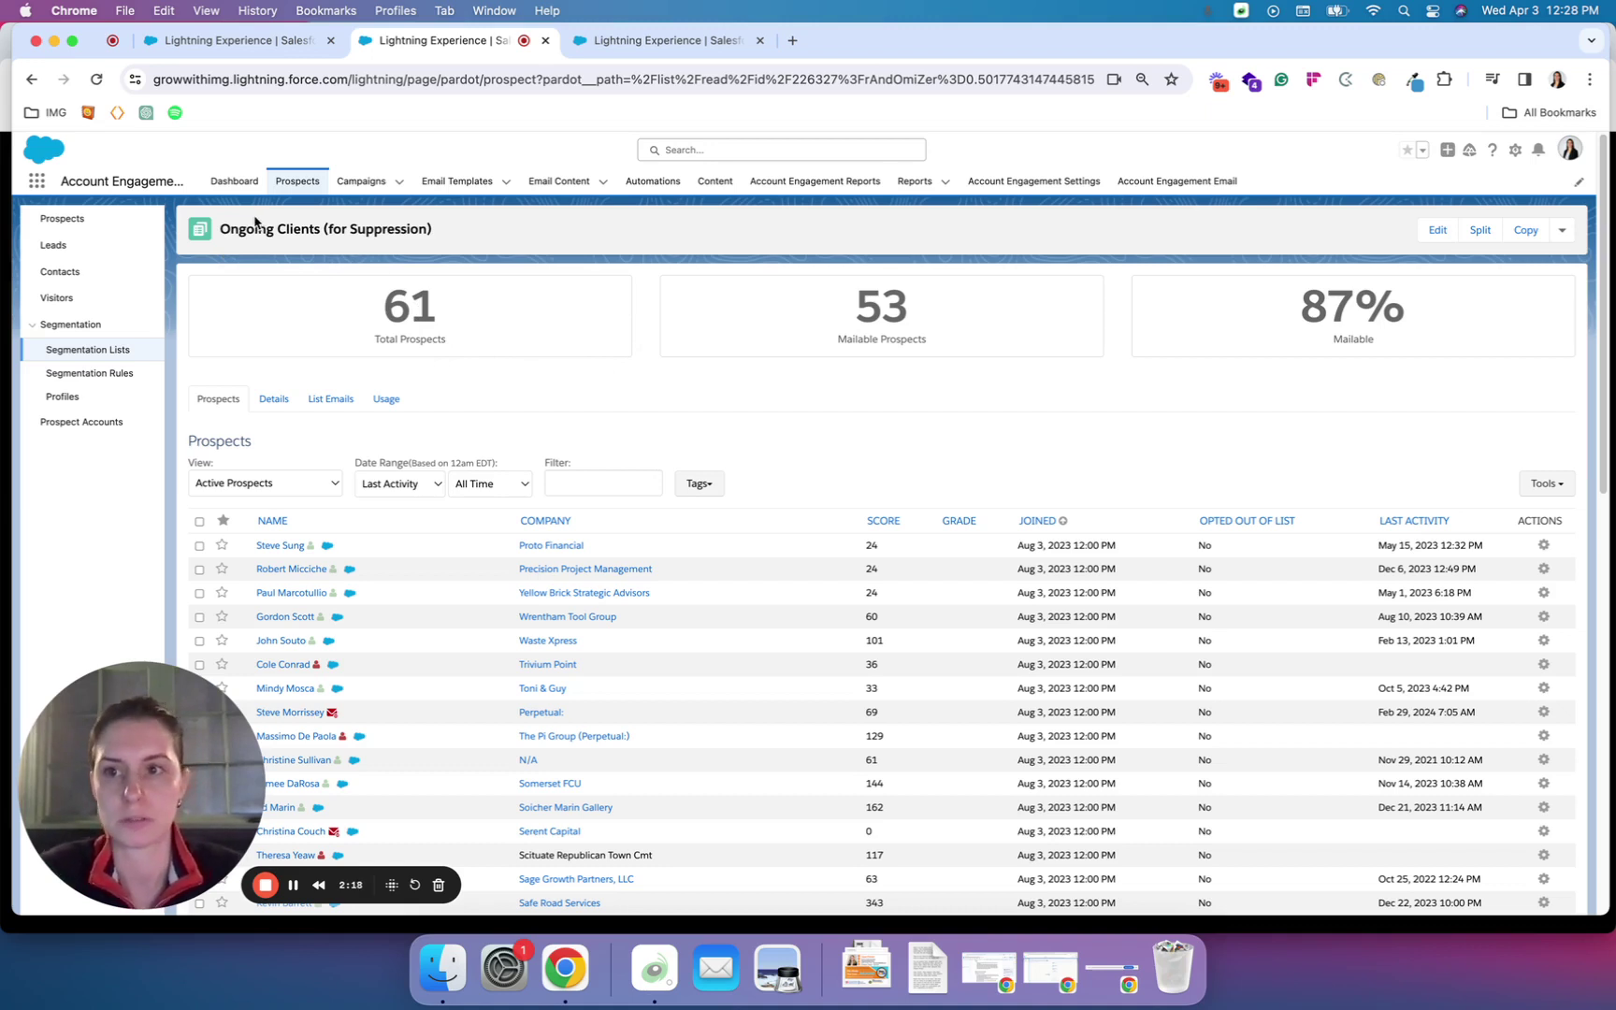
pyautogui.moveTo(221, 227); pyautogui.dragTo(323, 229)
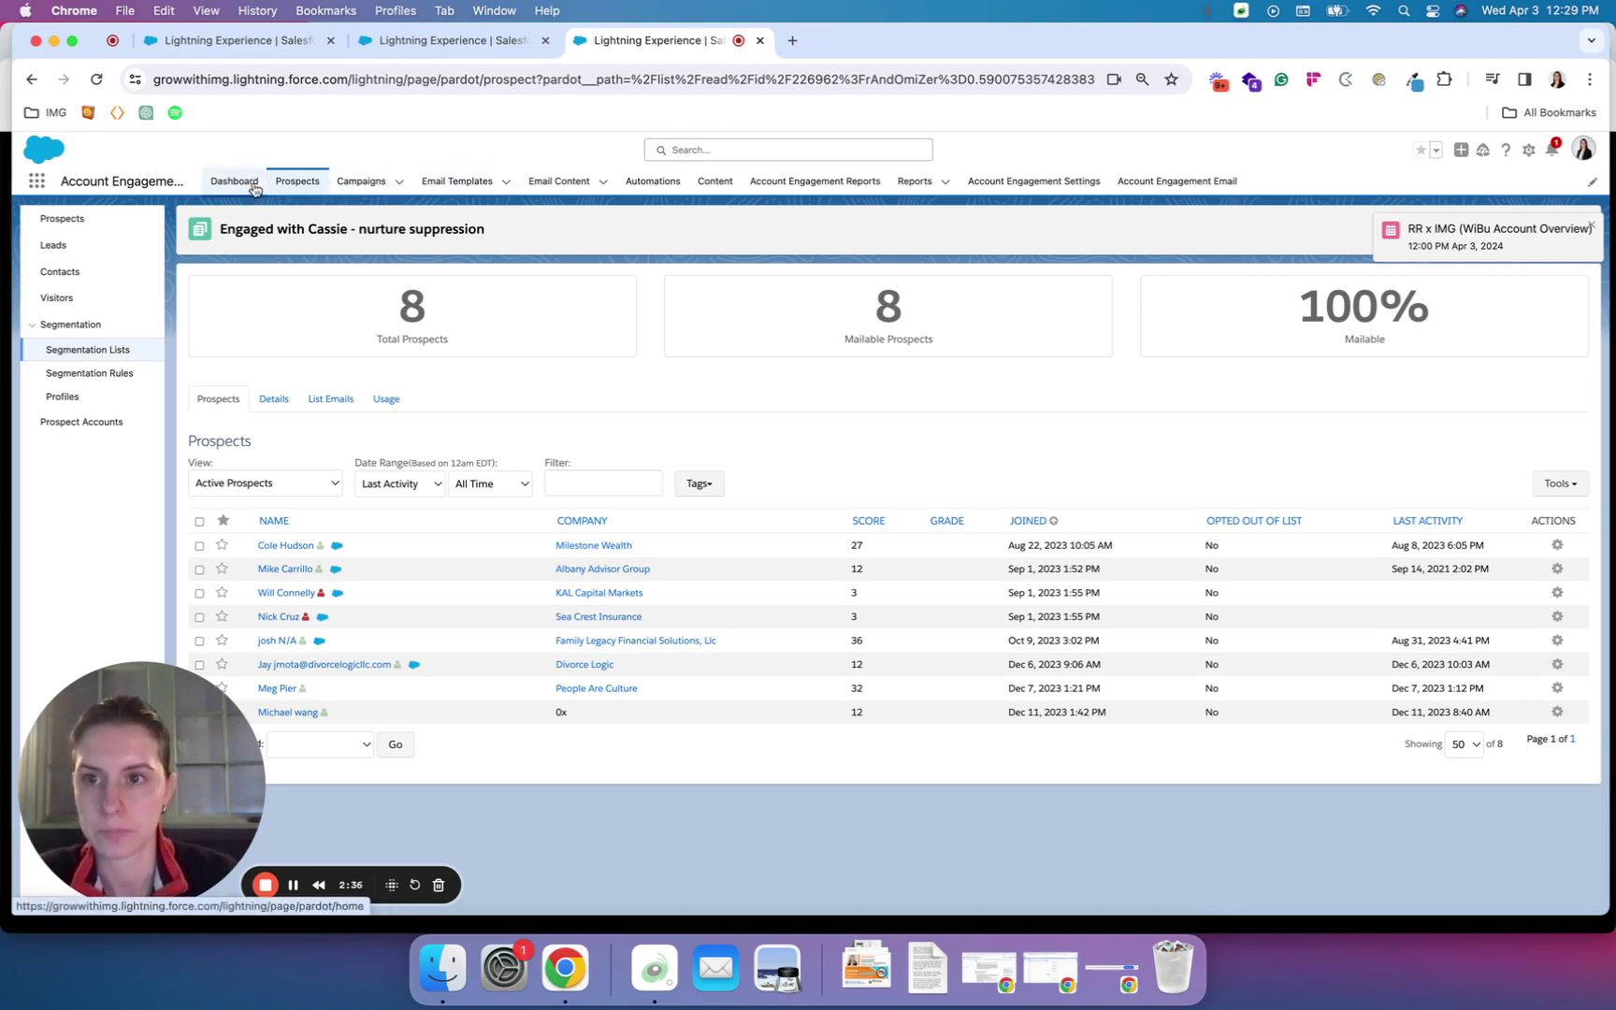
# Step: Open the Integrated Media Group prospect's record, score 231, from the Prospects list
pyautogui.click(77, 227)
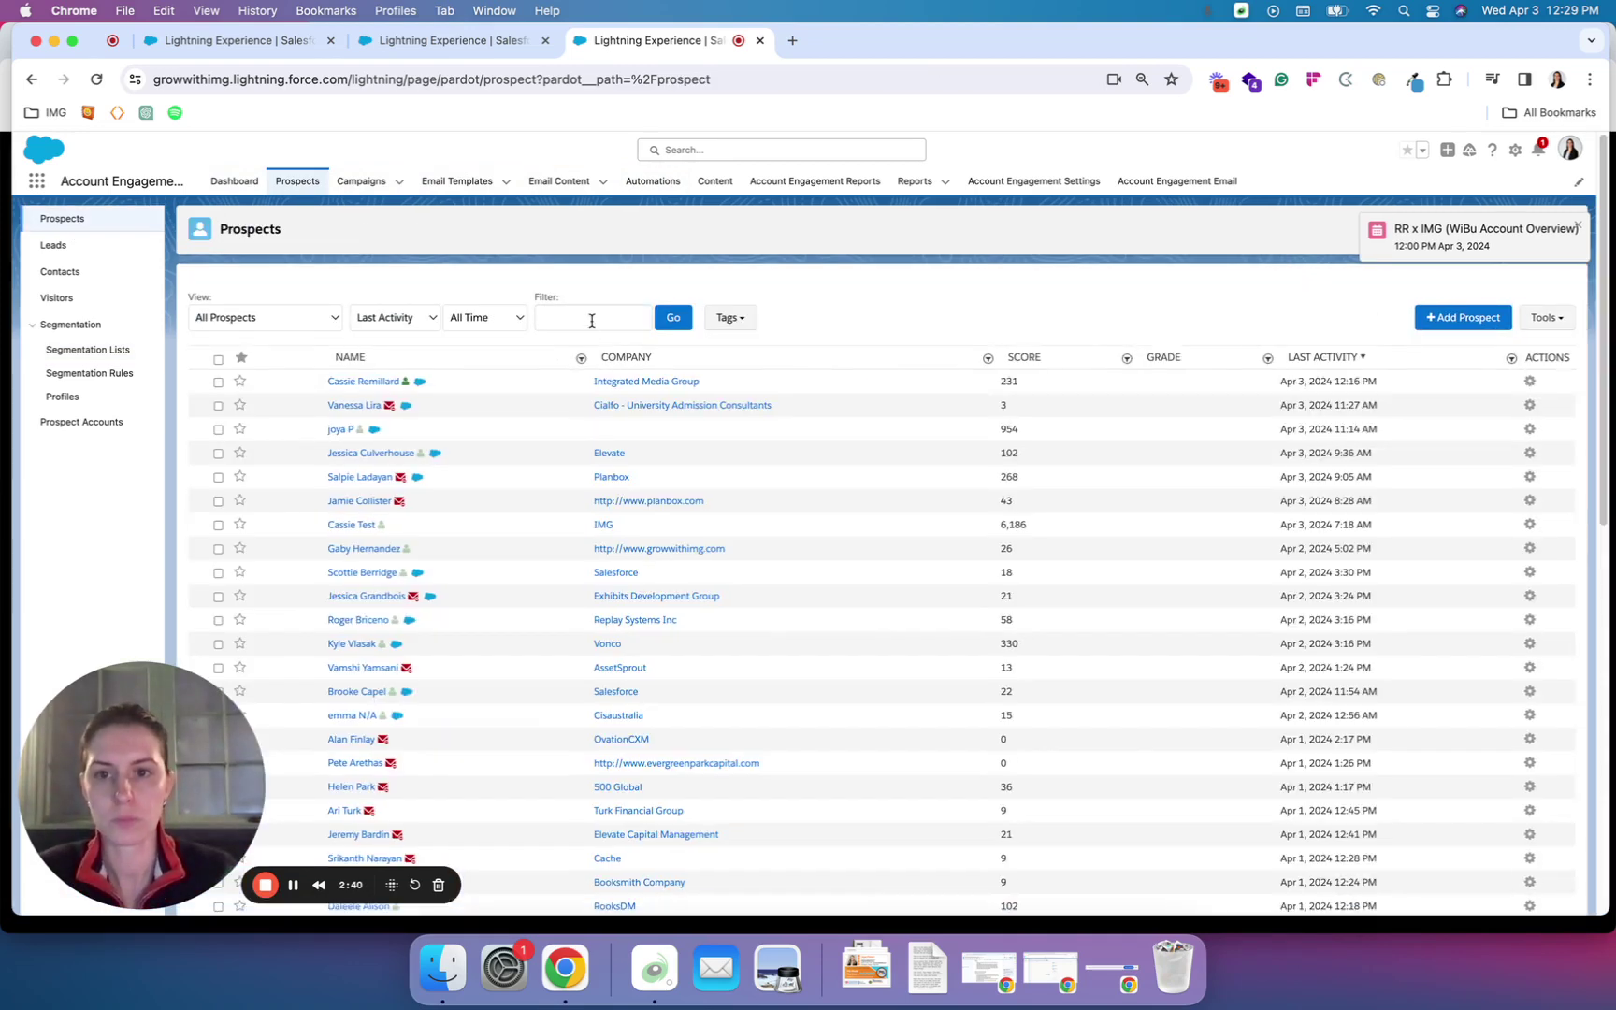
pyautogui.click(591, 320)
pyautogui.click(370, 385)
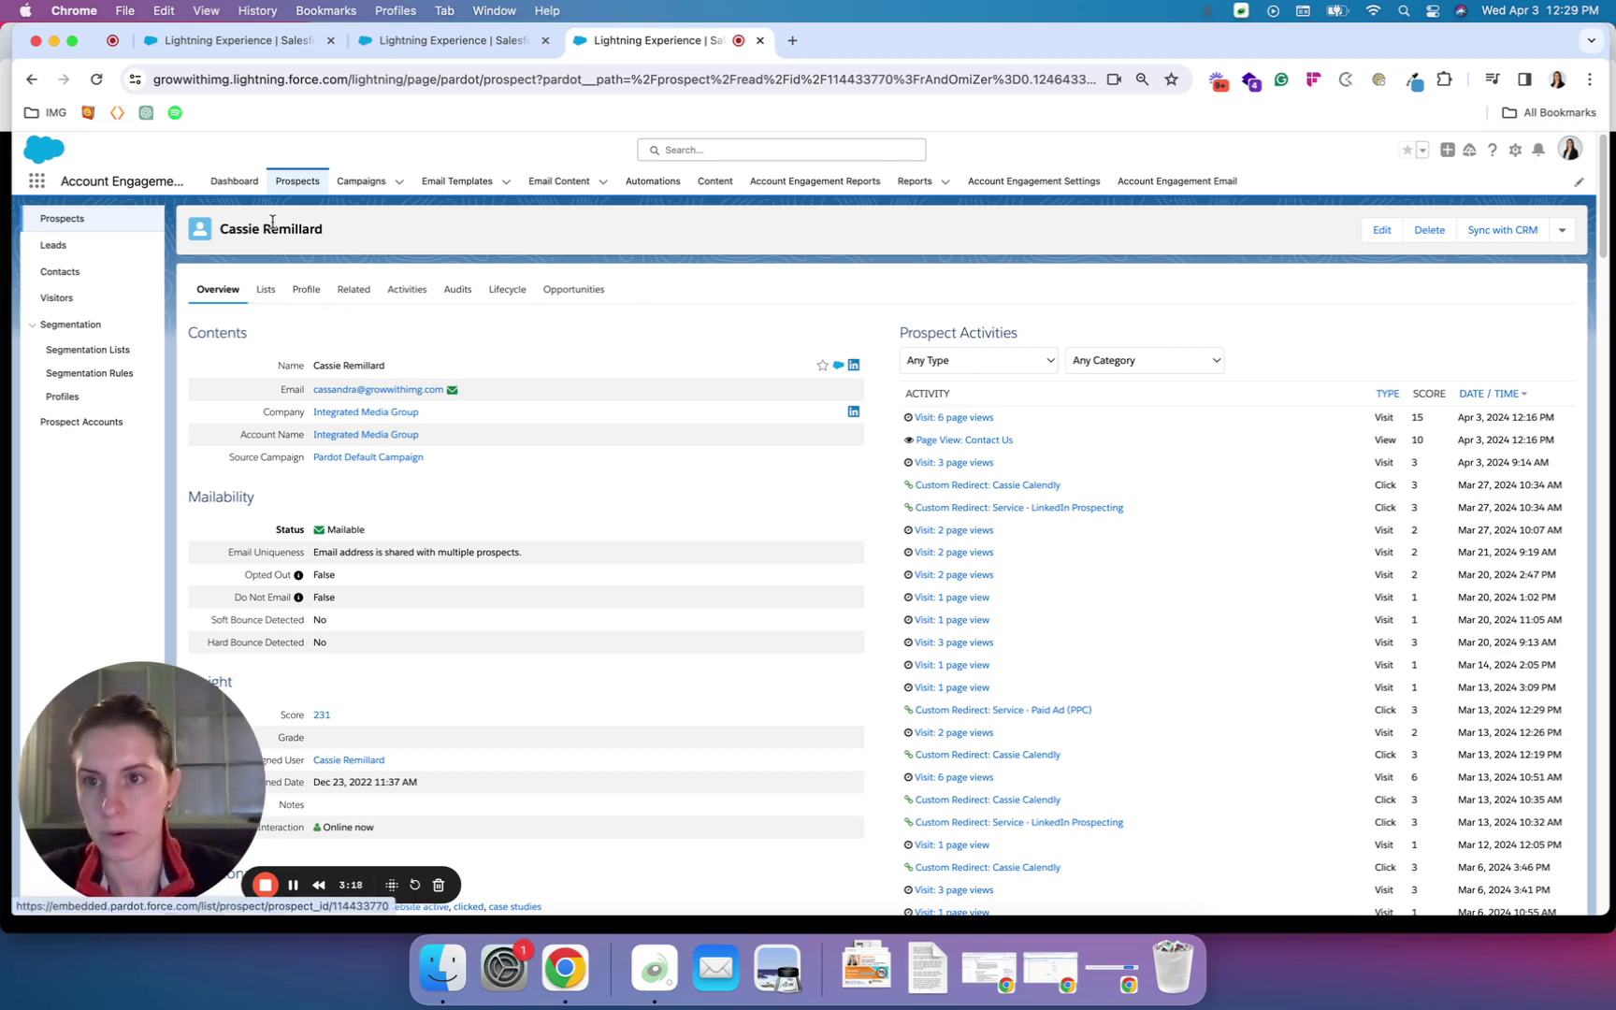
# Step: Add the nurture suppression list, found by searching 'en', to the prospect's lists and save
pyautogui.click(263, 289)
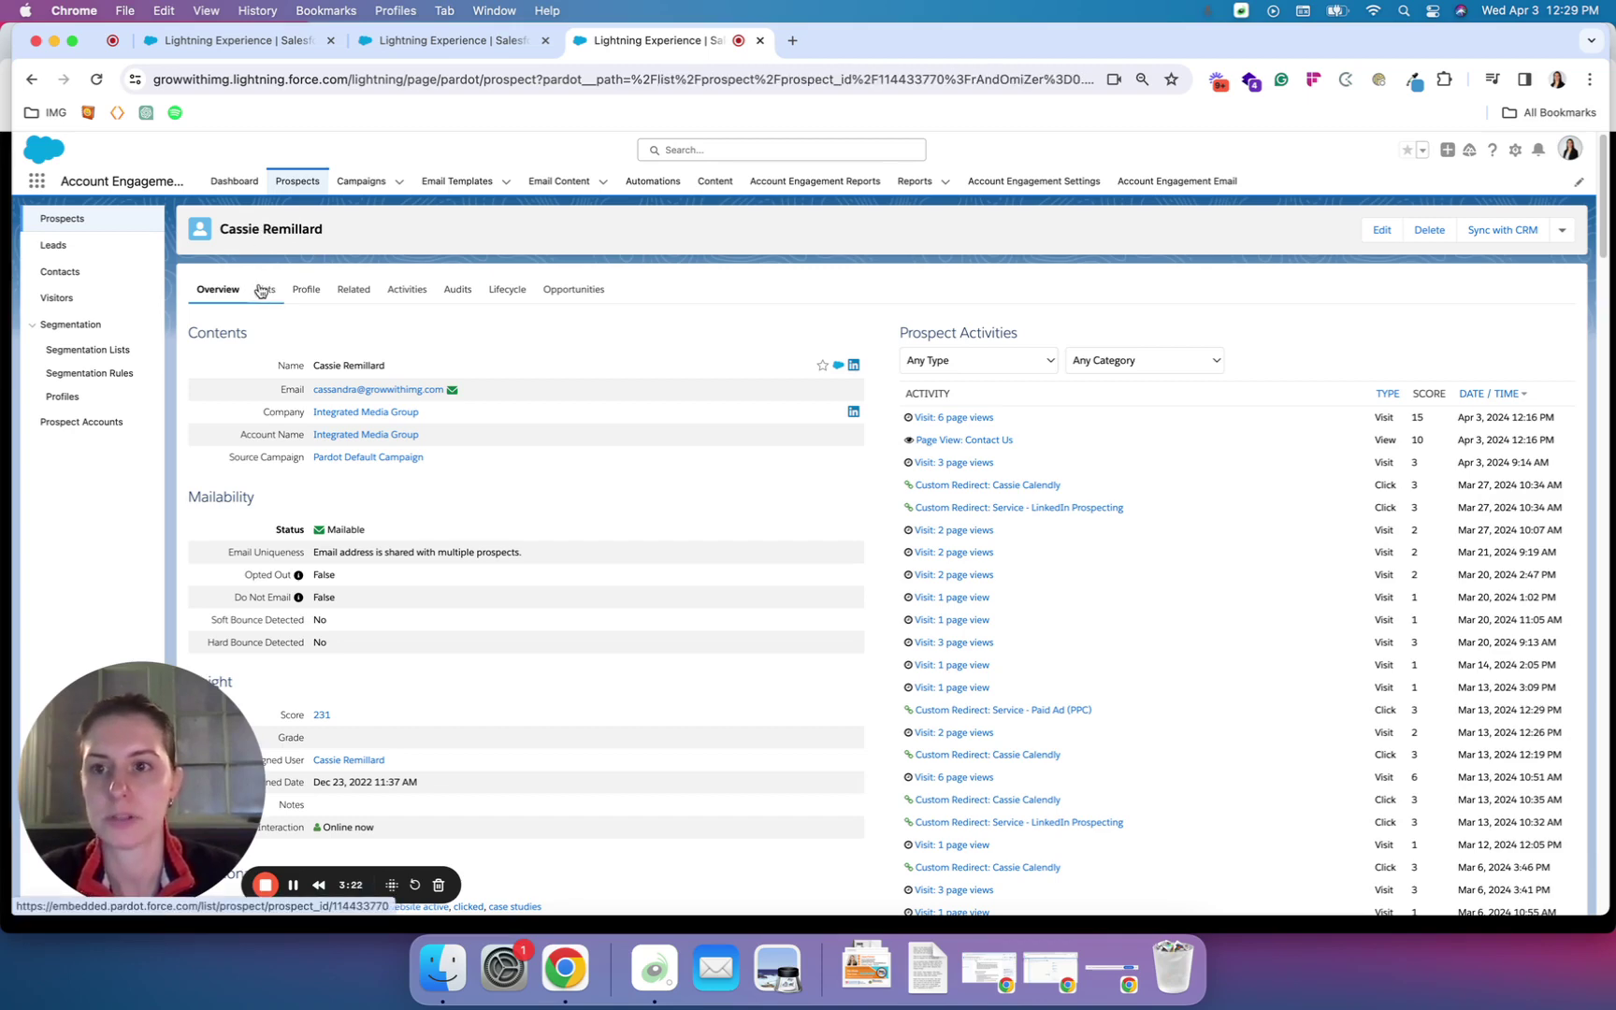
pyautogui.click(449, 381)
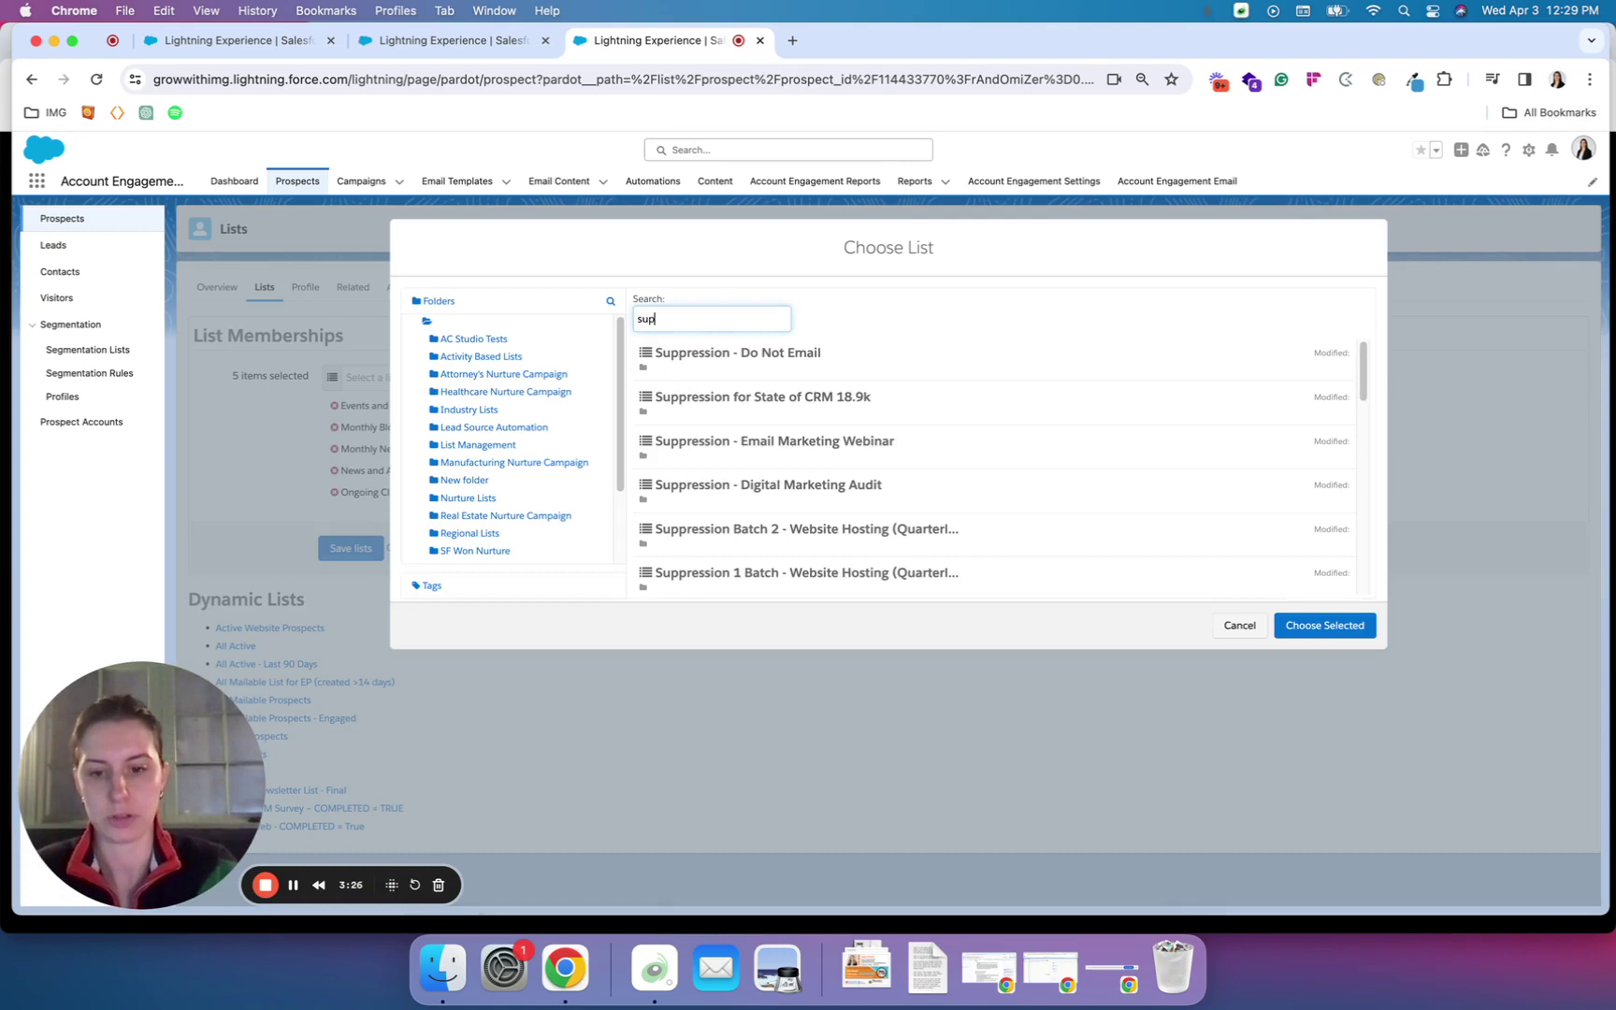
pyautogui.write('en')
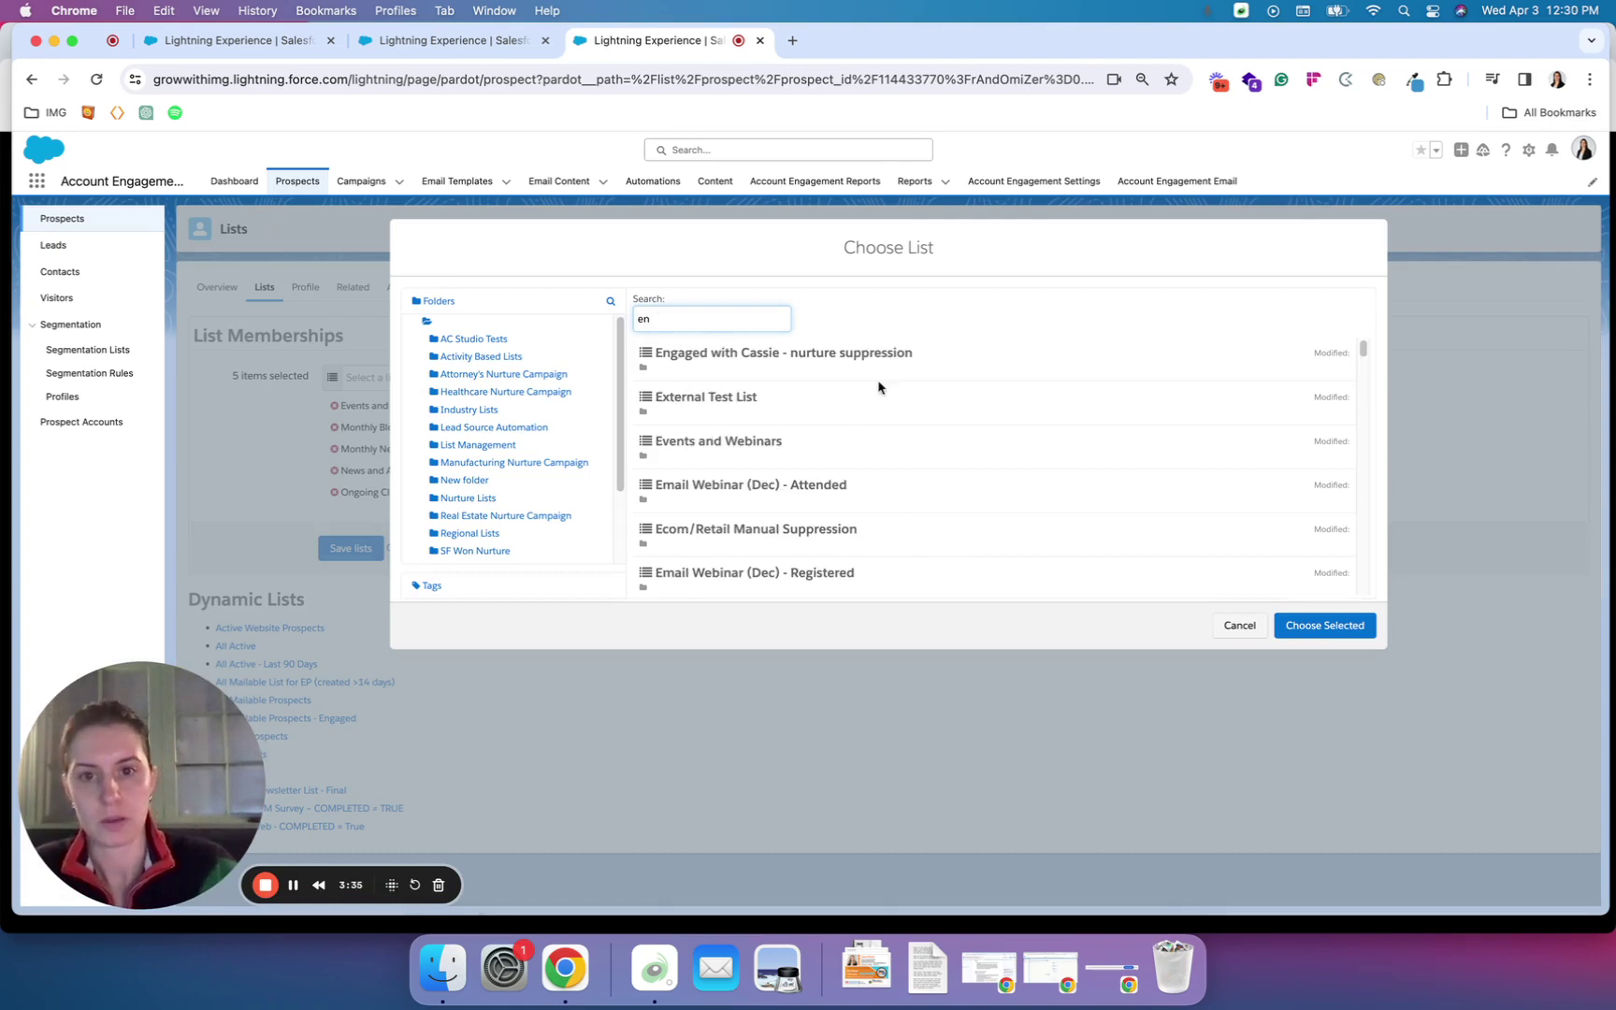
pyautogui.click(878, 368)
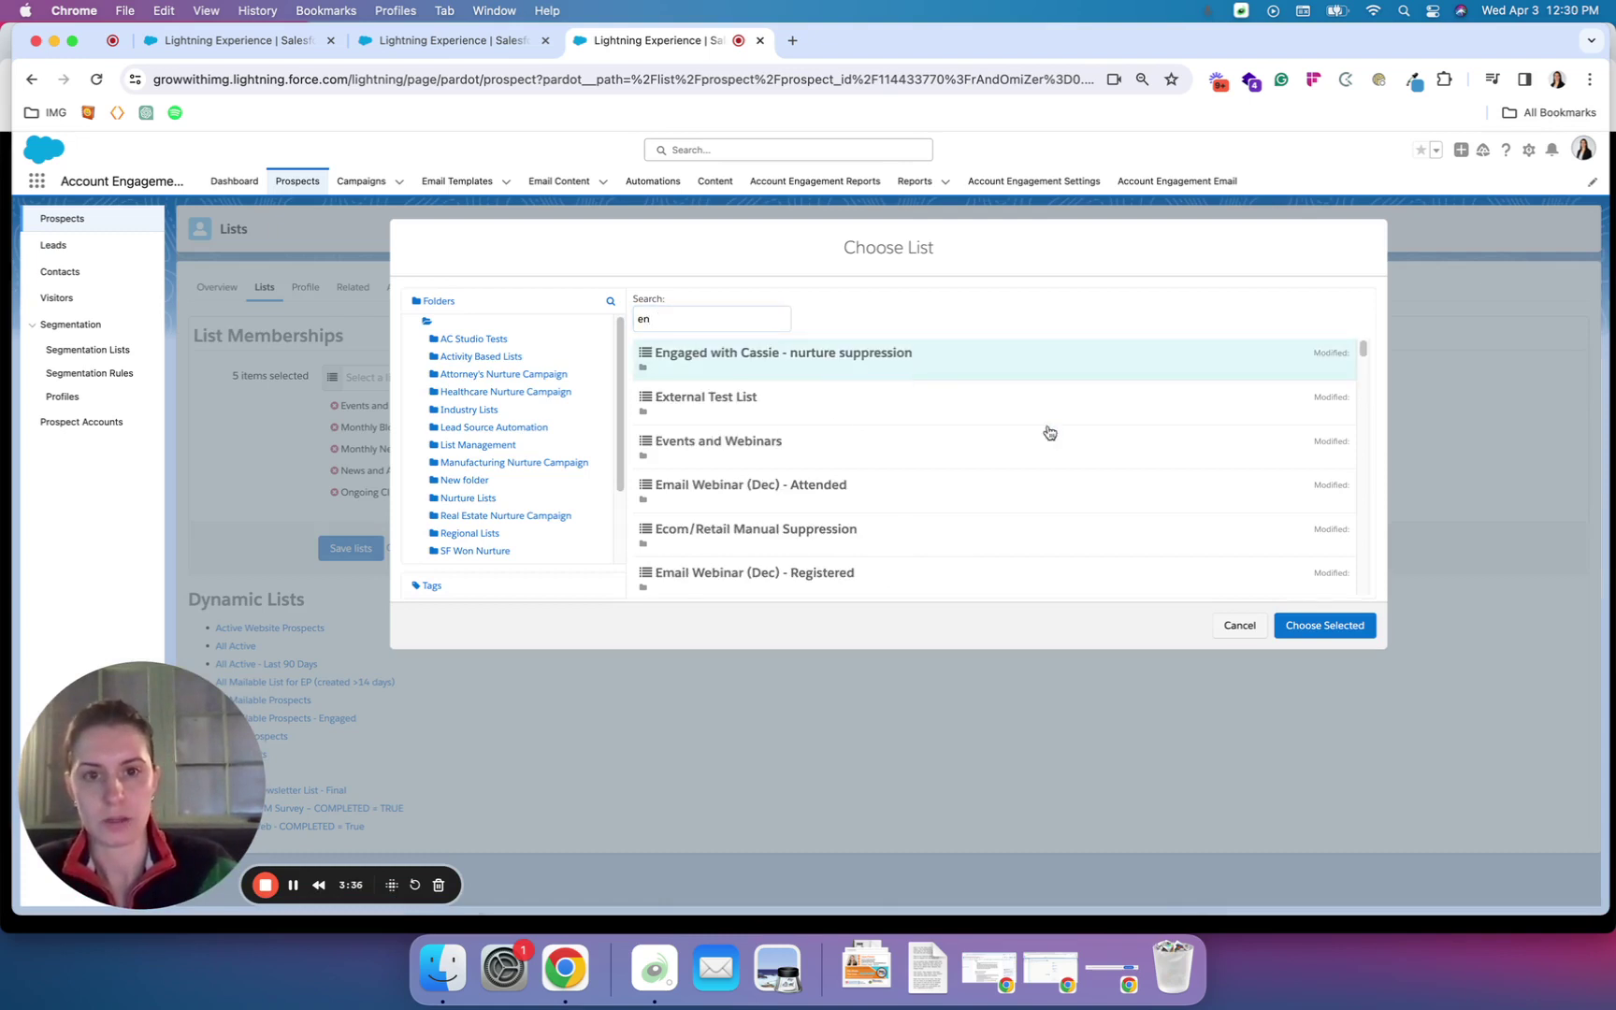
pyautogui.click(1316, 625)
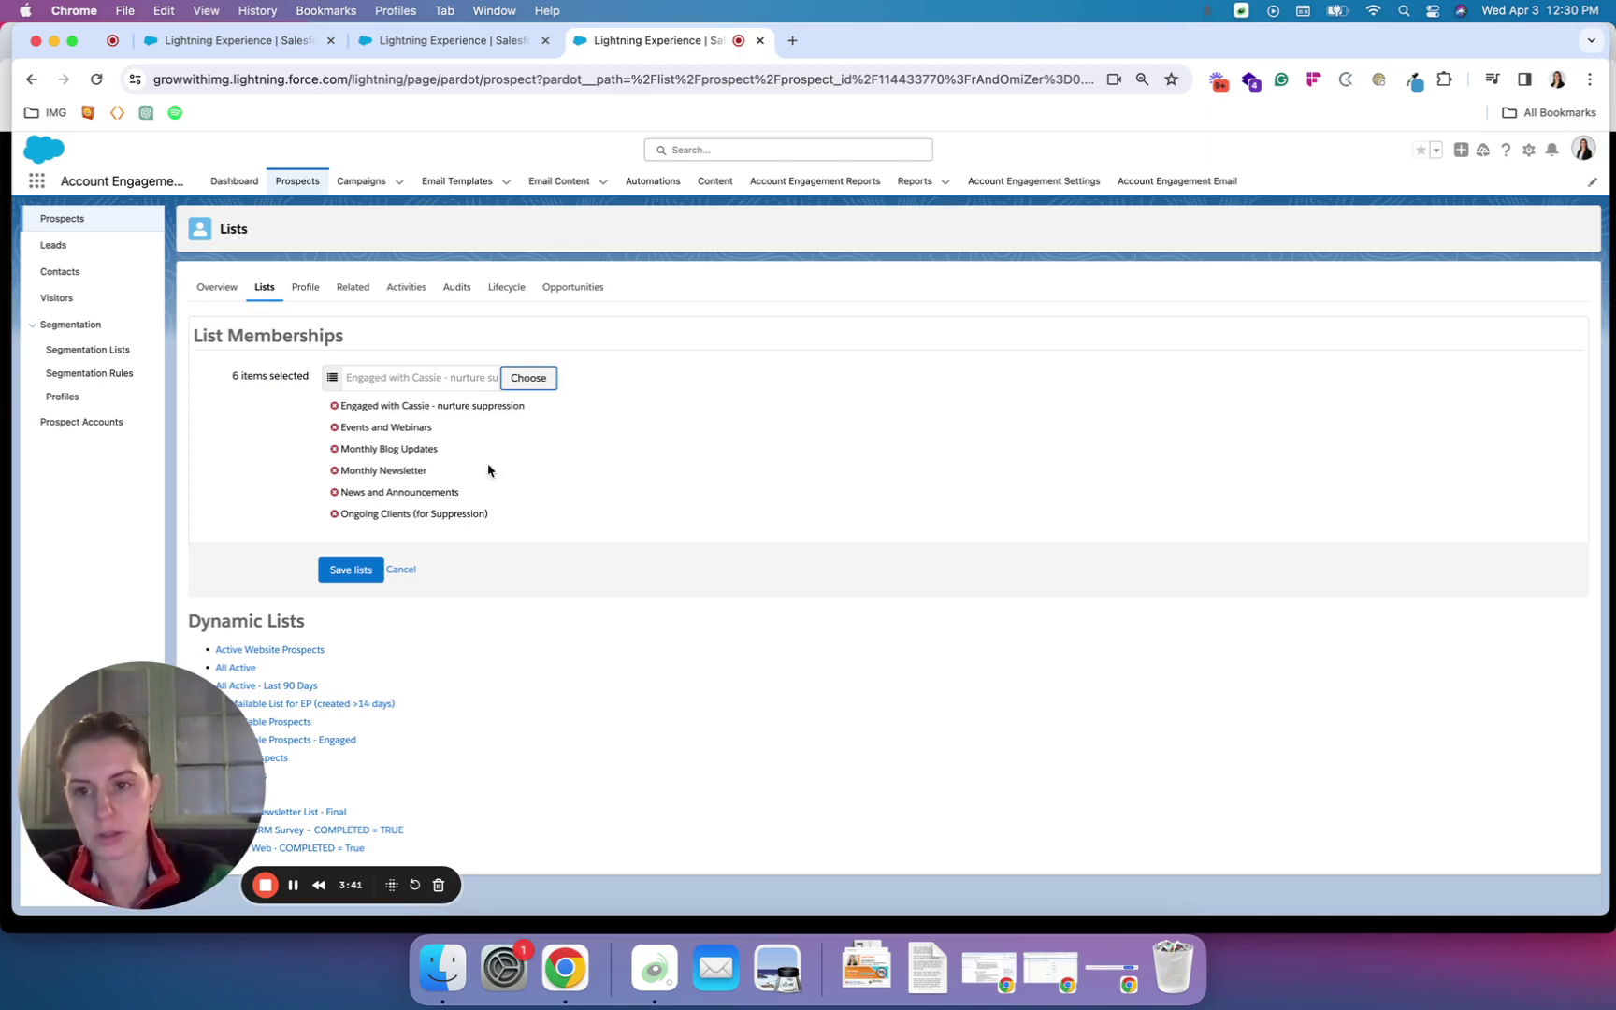
pyautogui.click(358, 572)
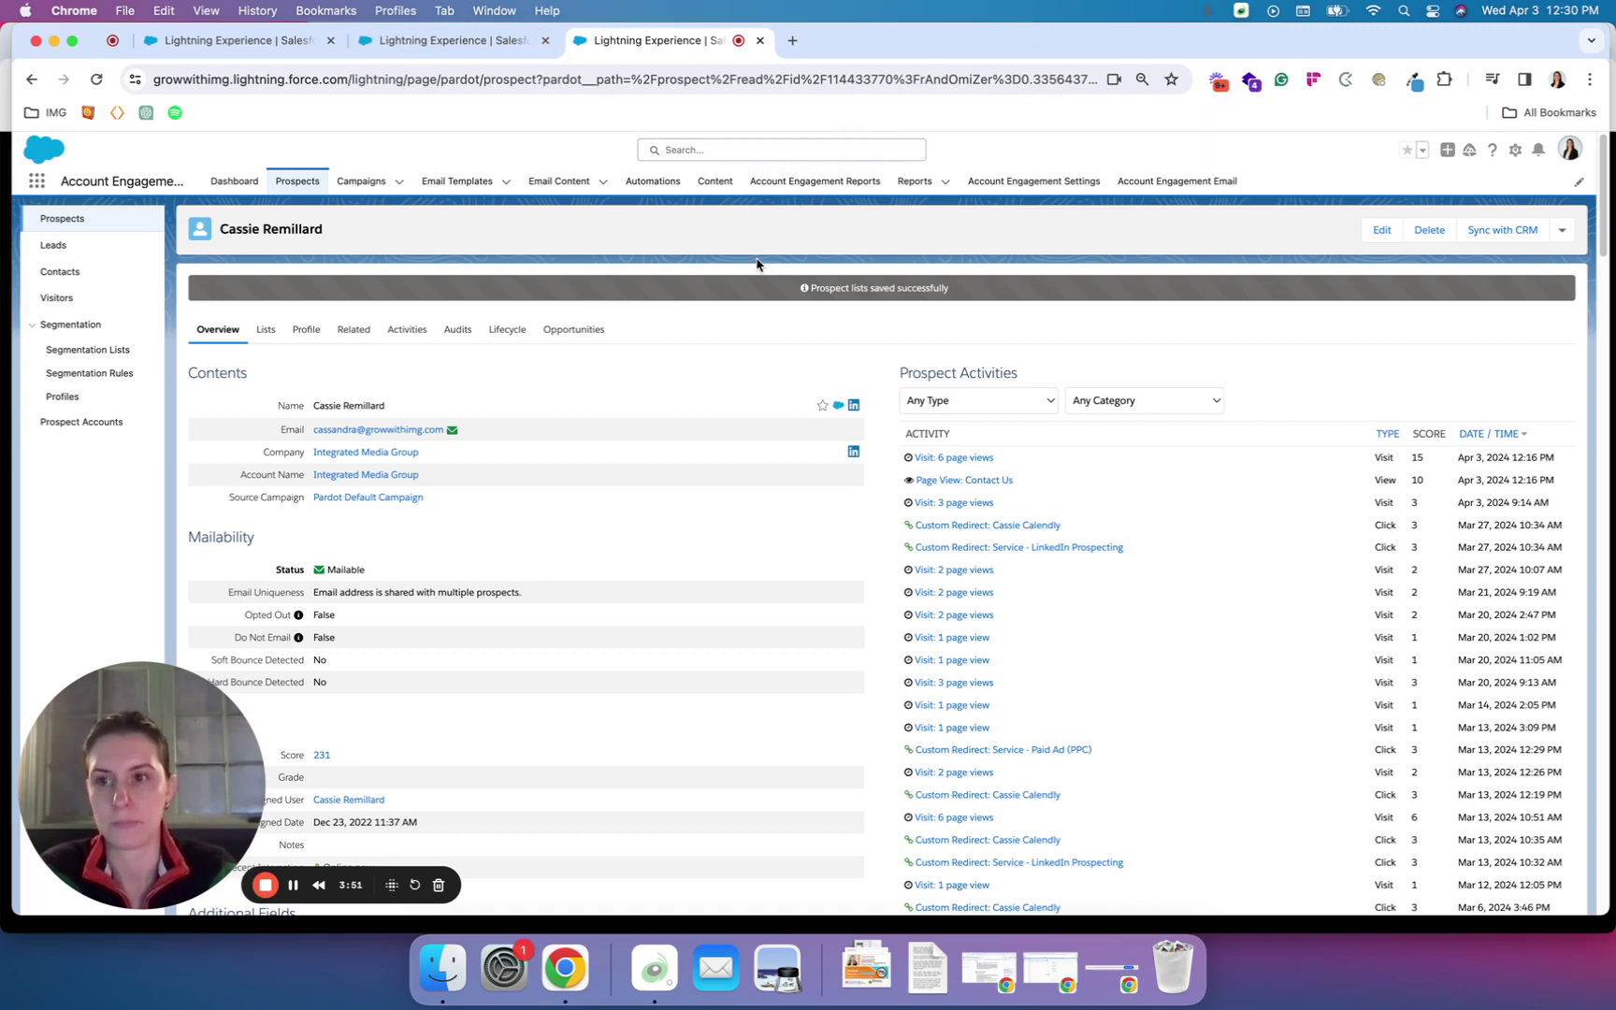
# Step: Open the Start step settings of the Webinar EP Sample program at full-size view
pyautogui.click(666, 187)
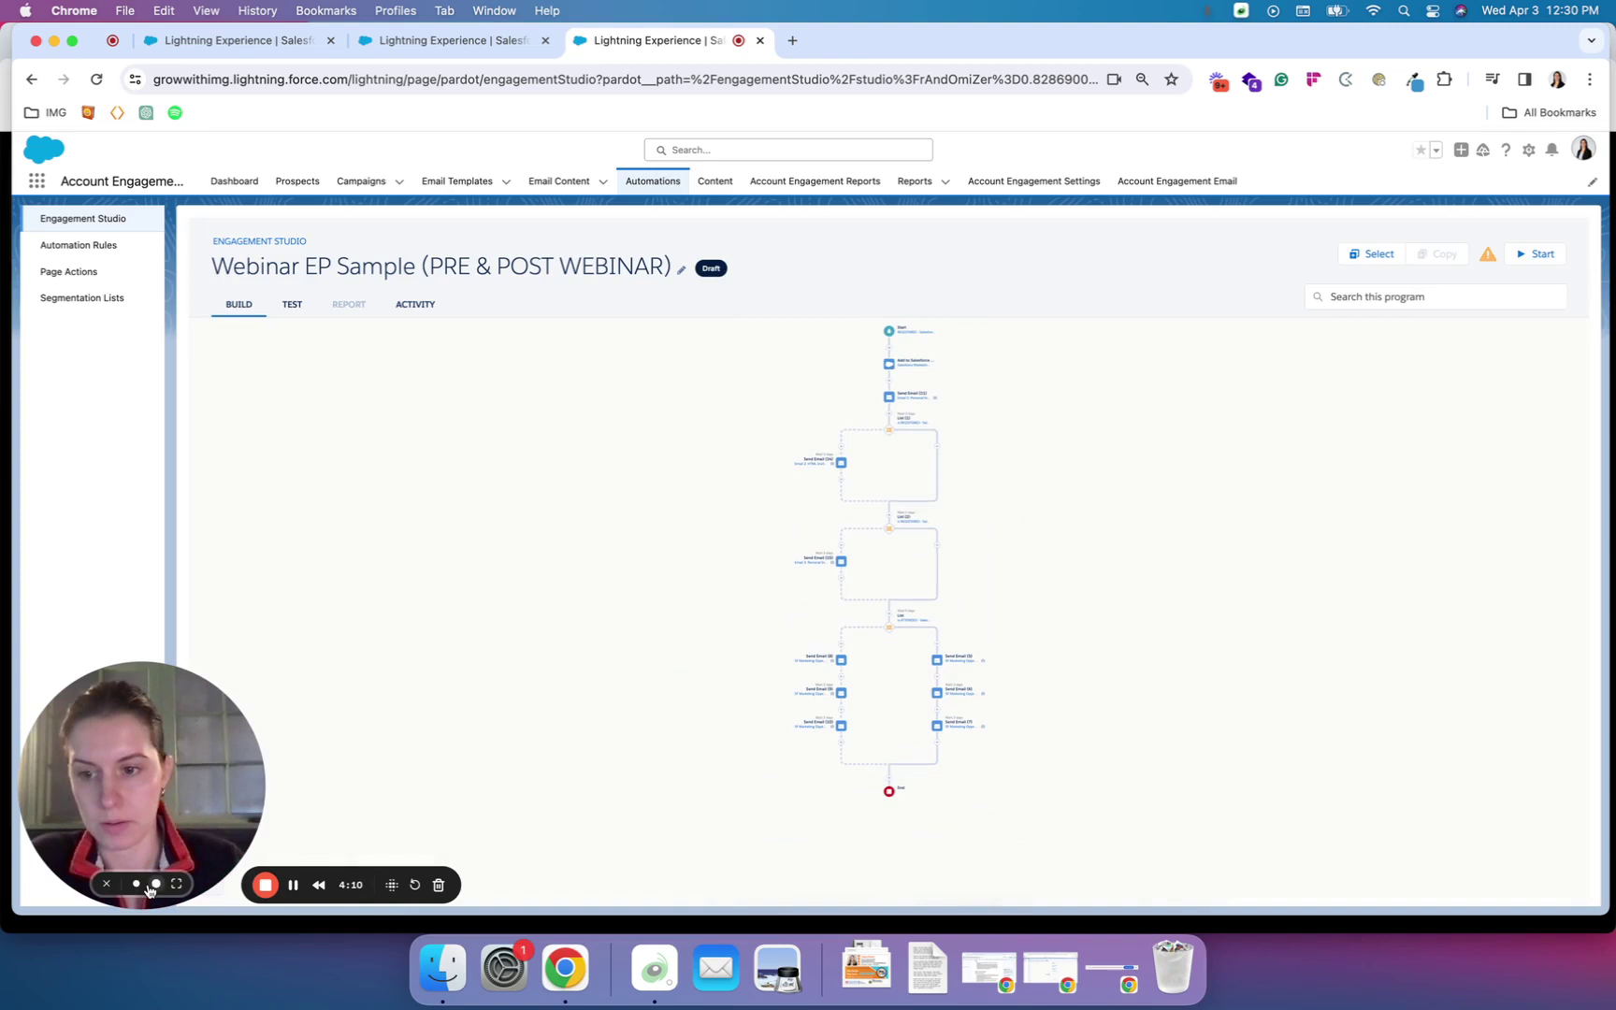
pyautogui.click(136, 884)
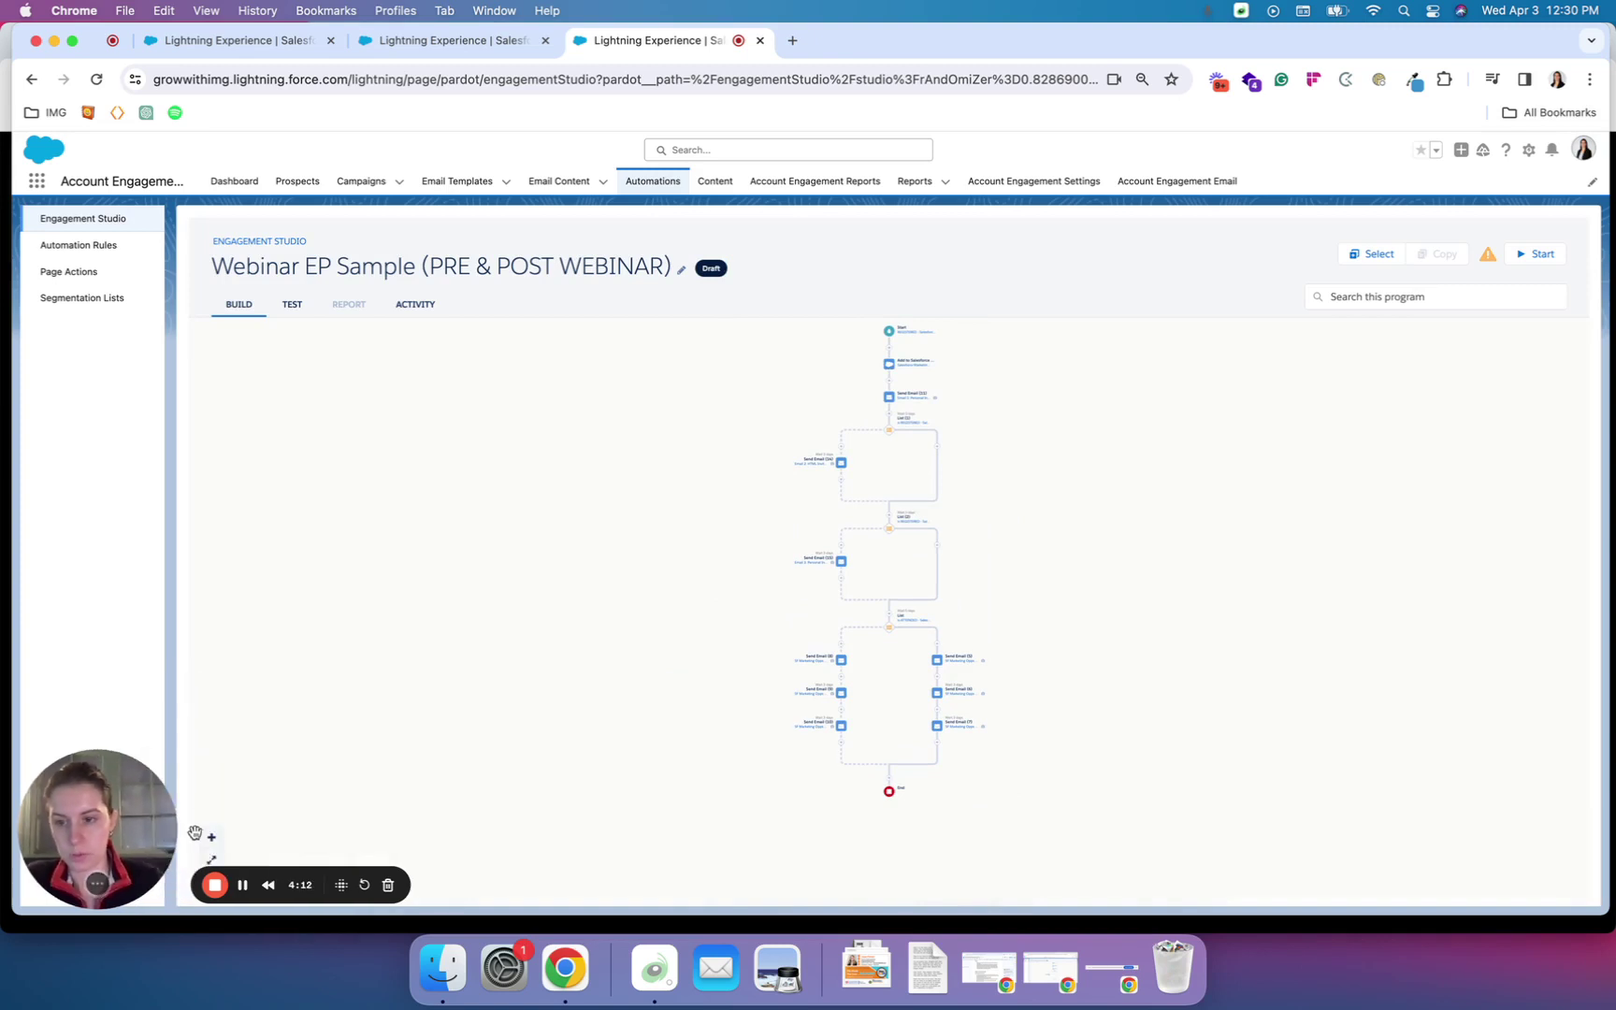
pyautogui.click(211, 859)
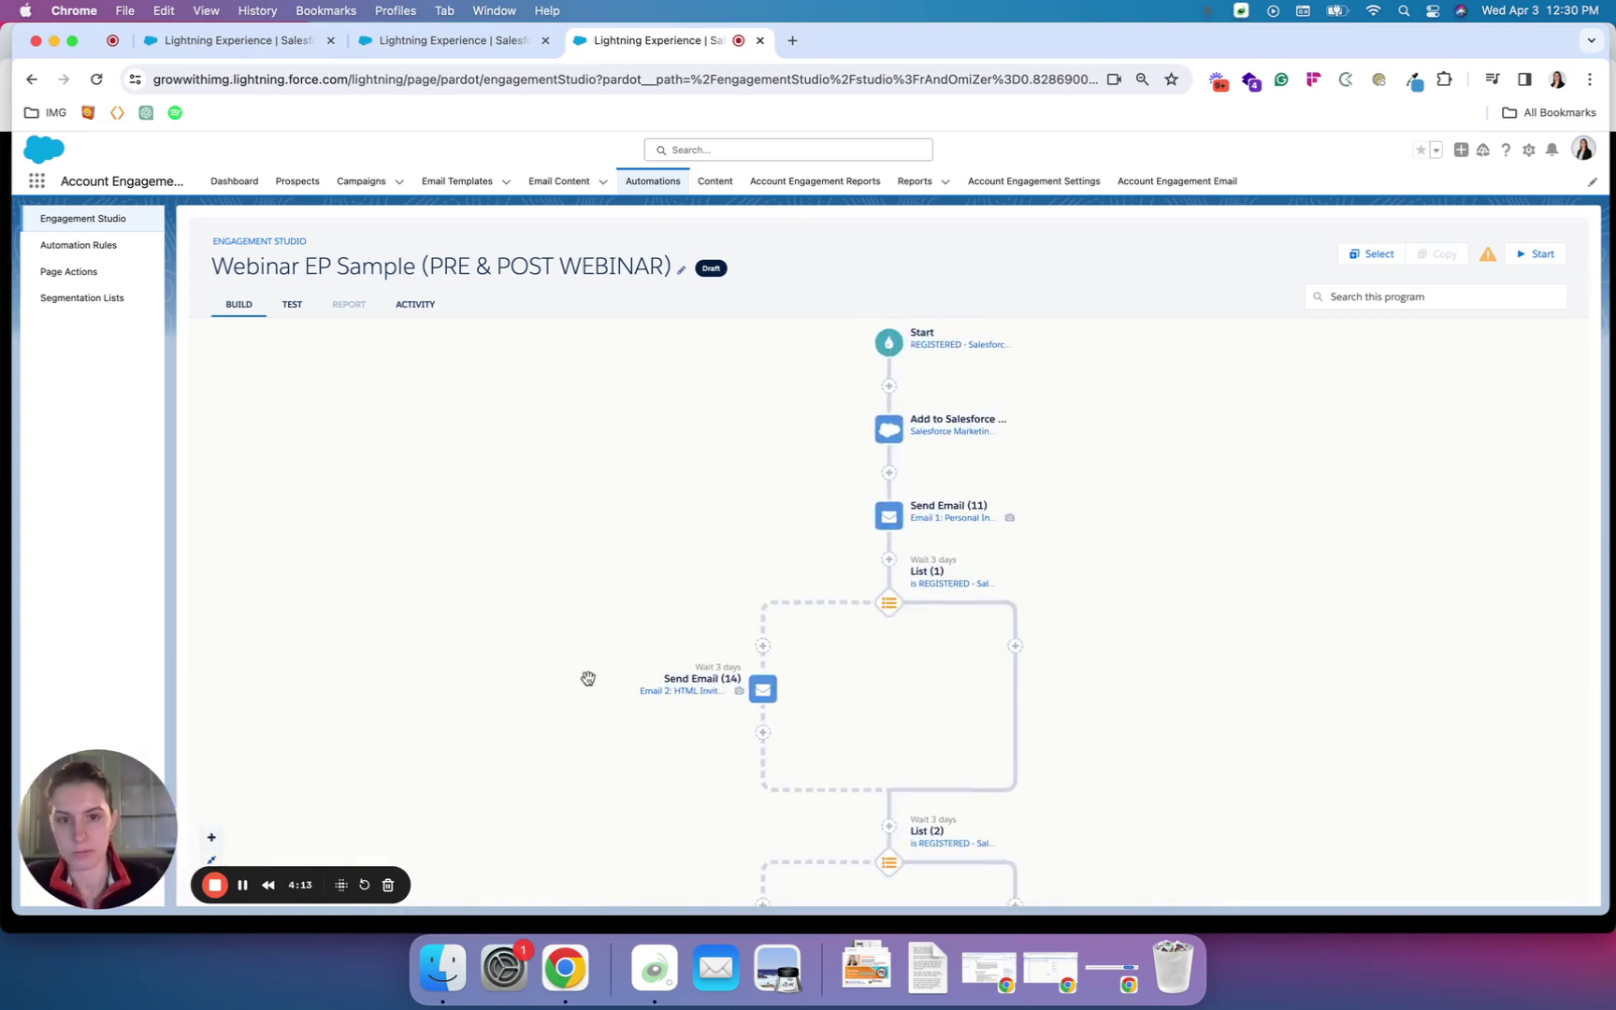
pyautogui.click(885, 344)
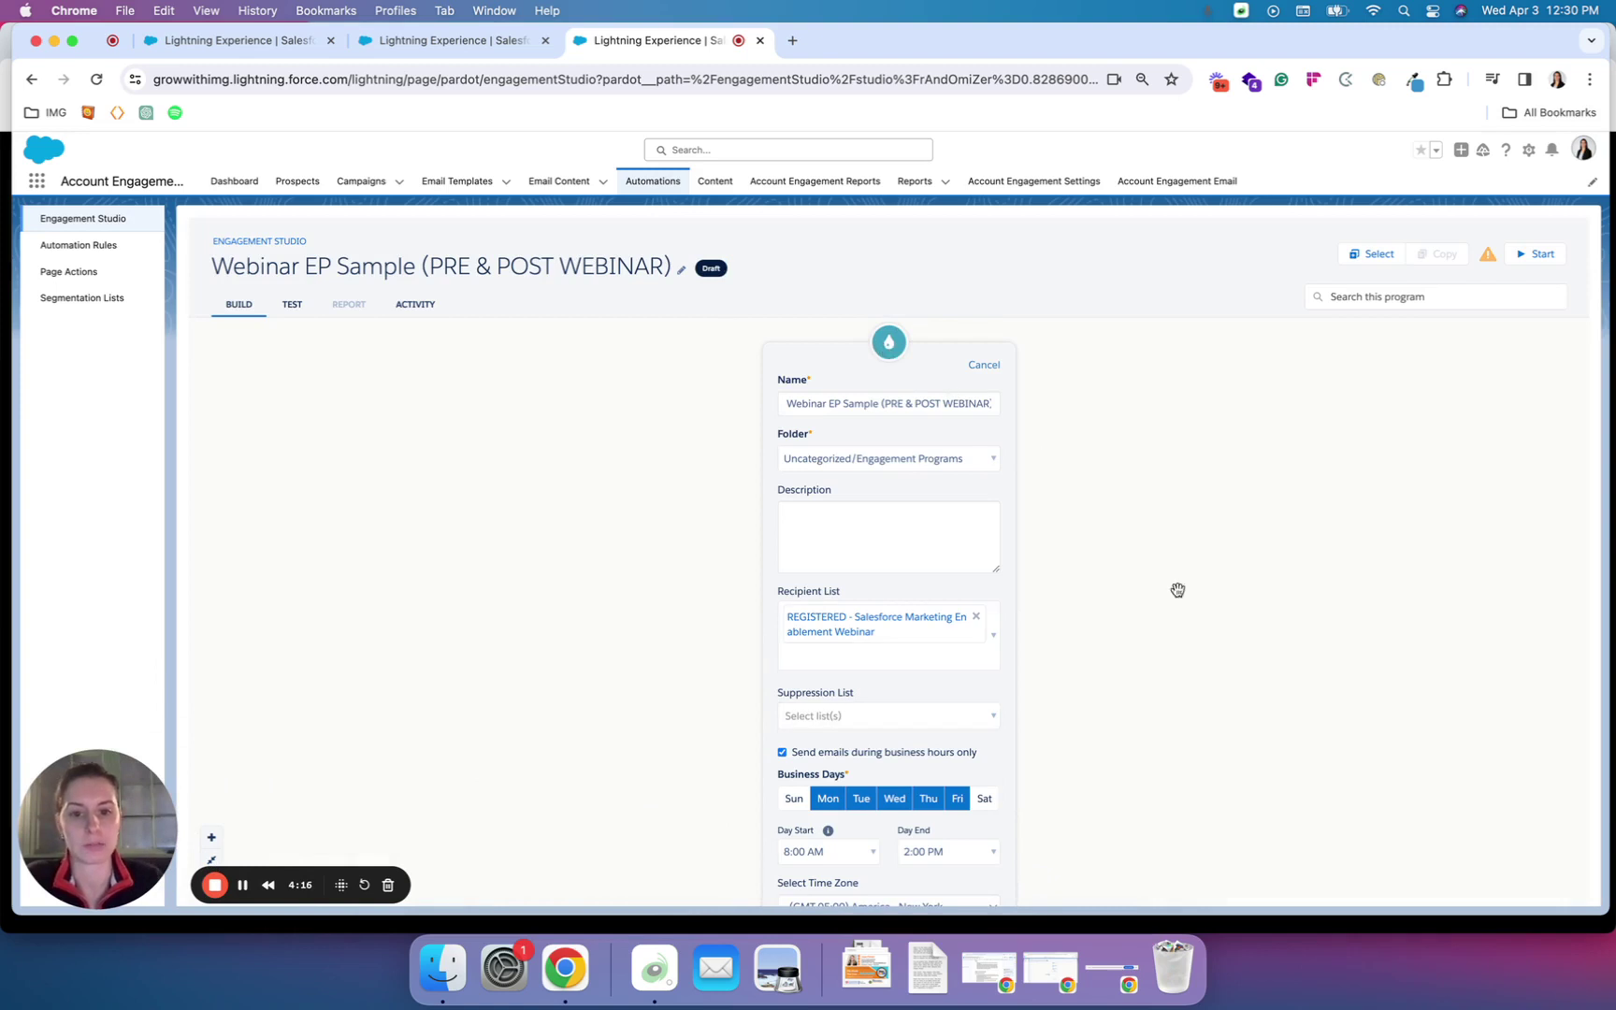
pyautogui.scroll(-5, 1238, 697)
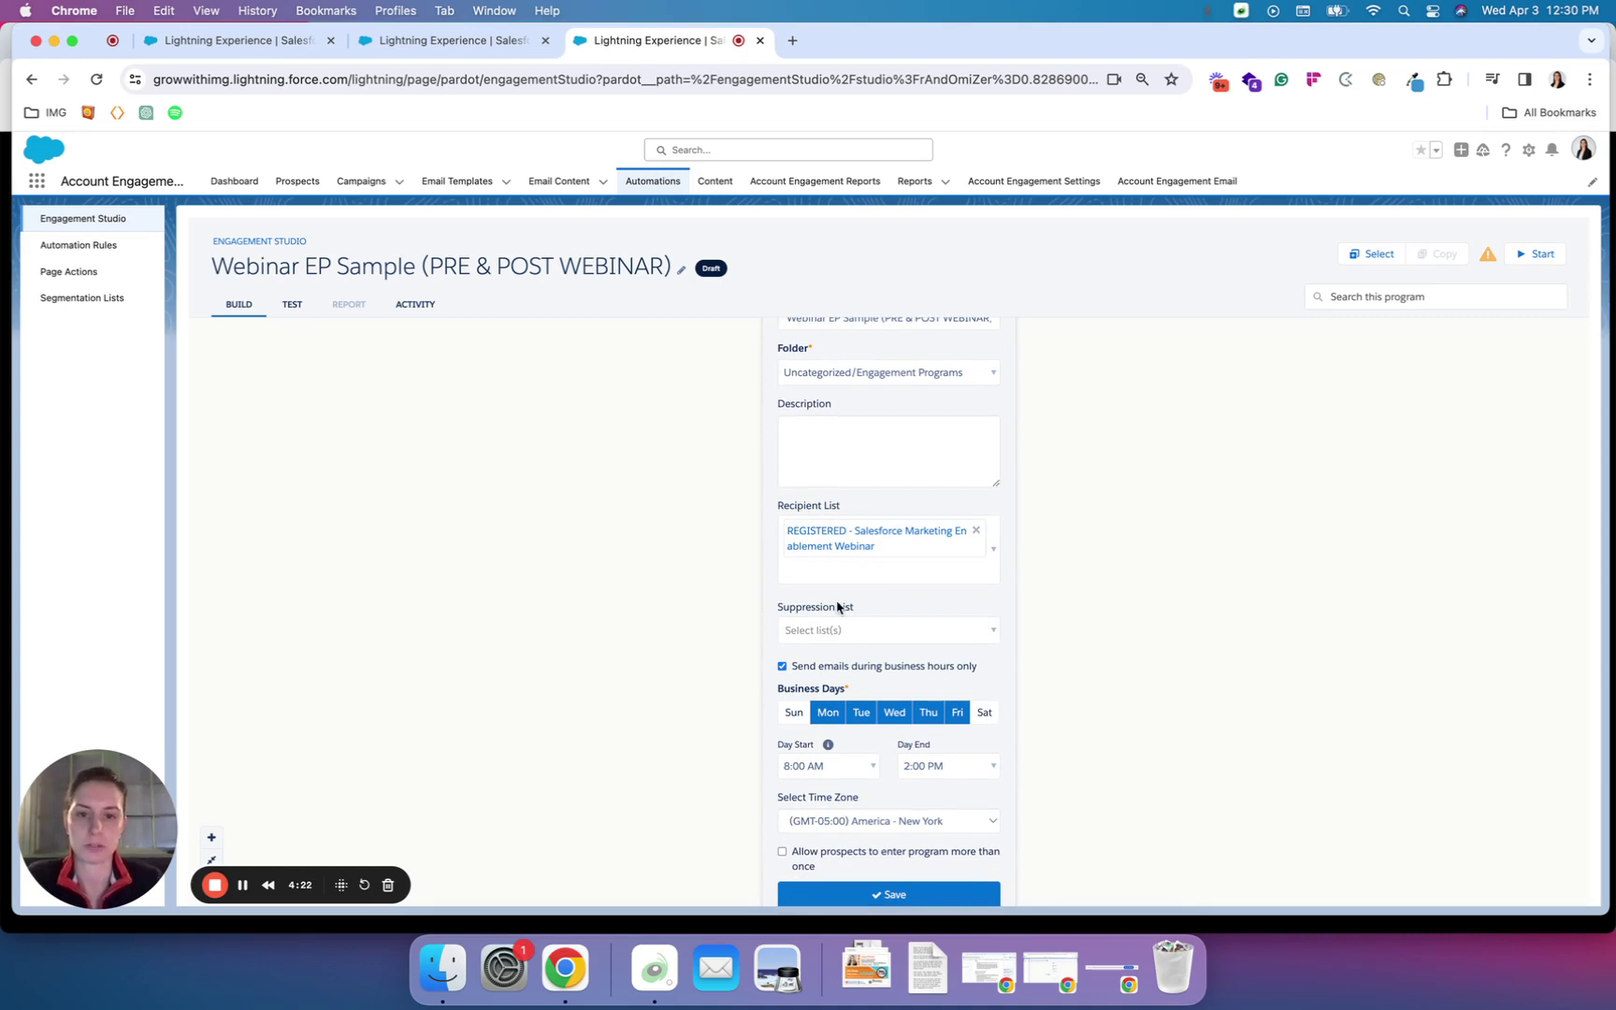
# Step: Add Engaged with Cassie - nurture suppression and Test Suppression List (dynamic) as suppression lists
pyautogui.click(871, 626)
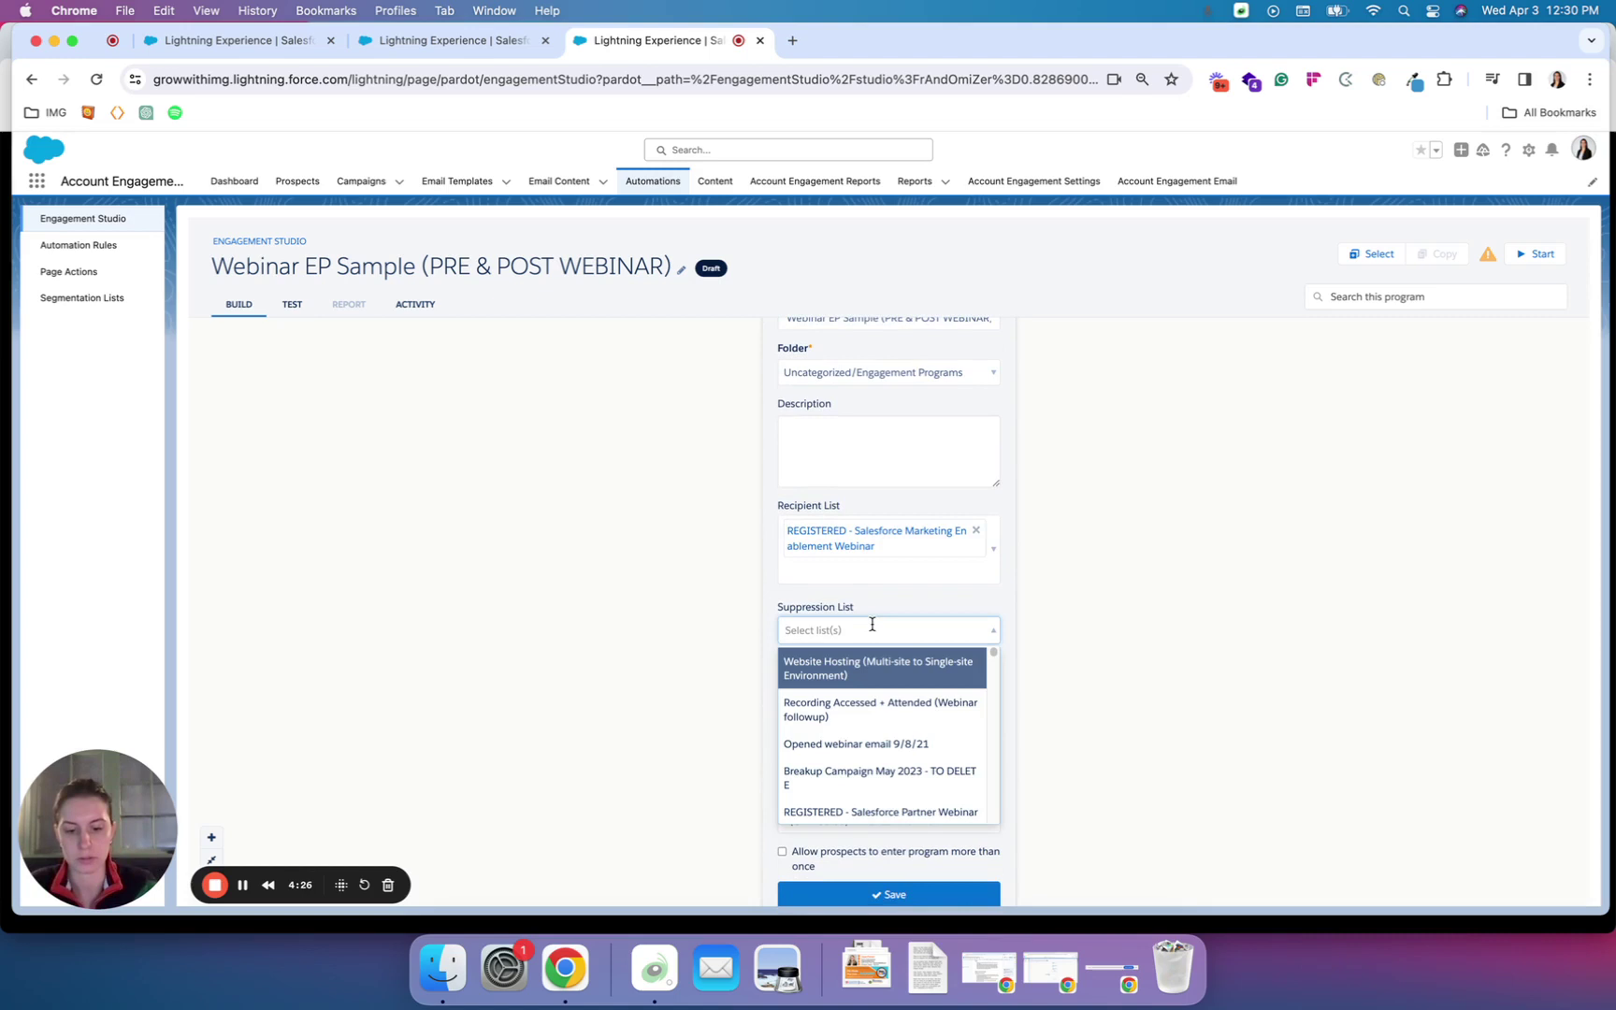
pyautogui.write('cassie')
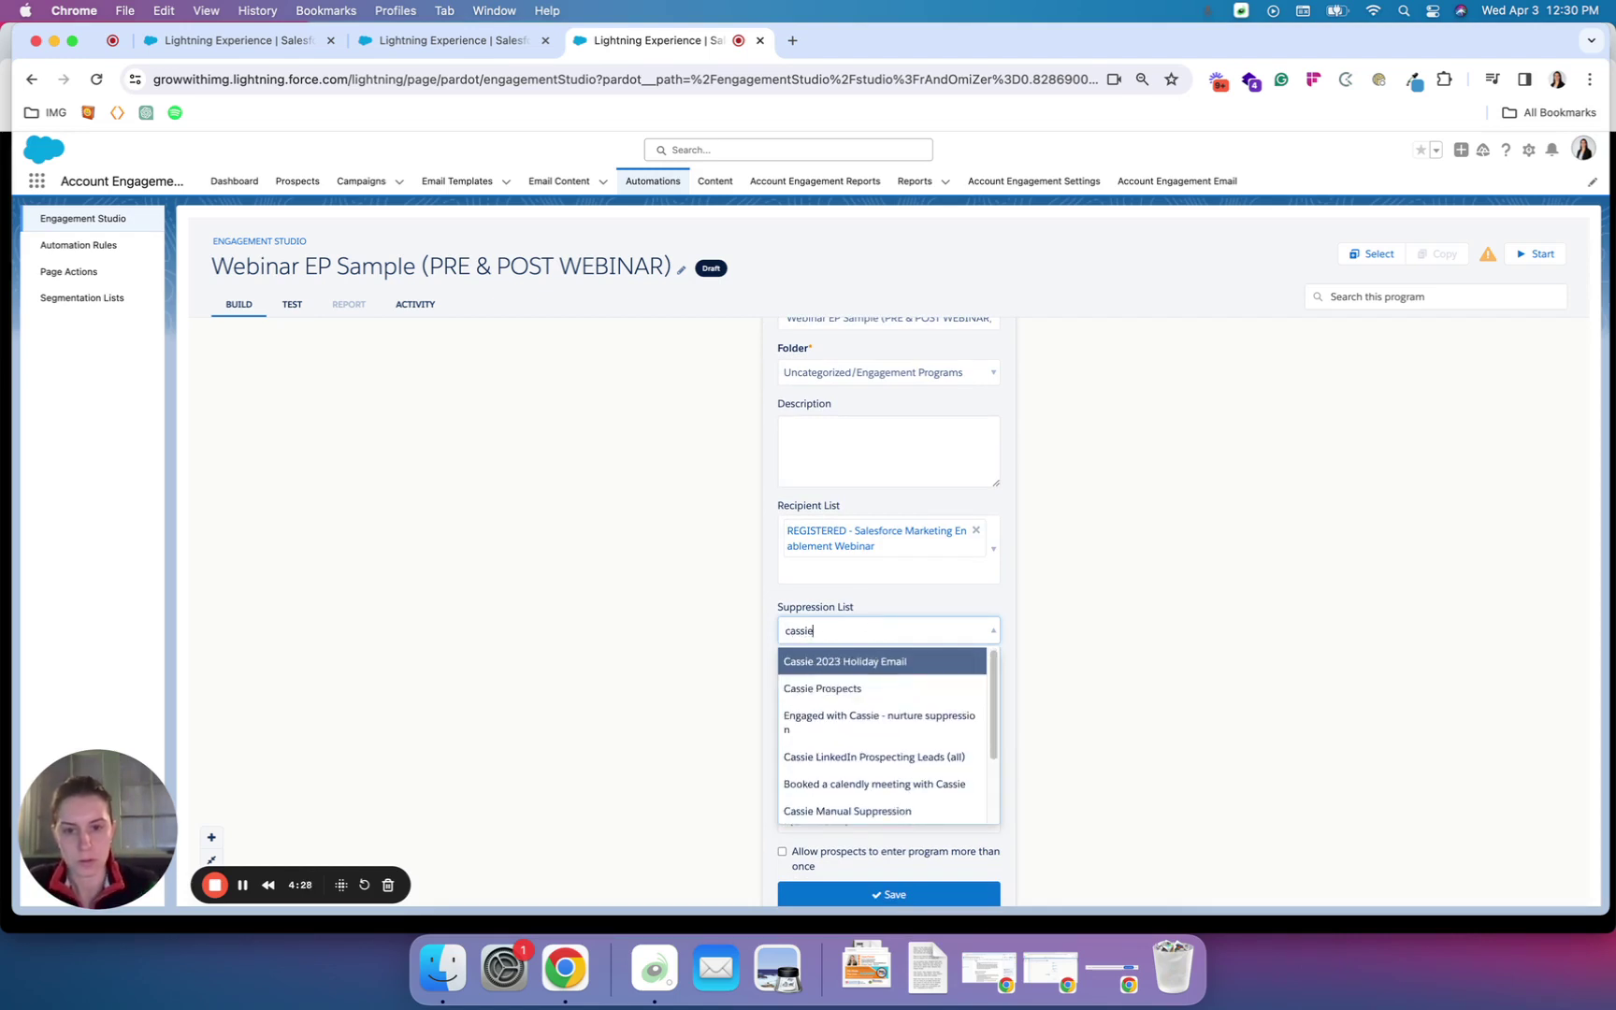
pyautogui.click(936, 717)
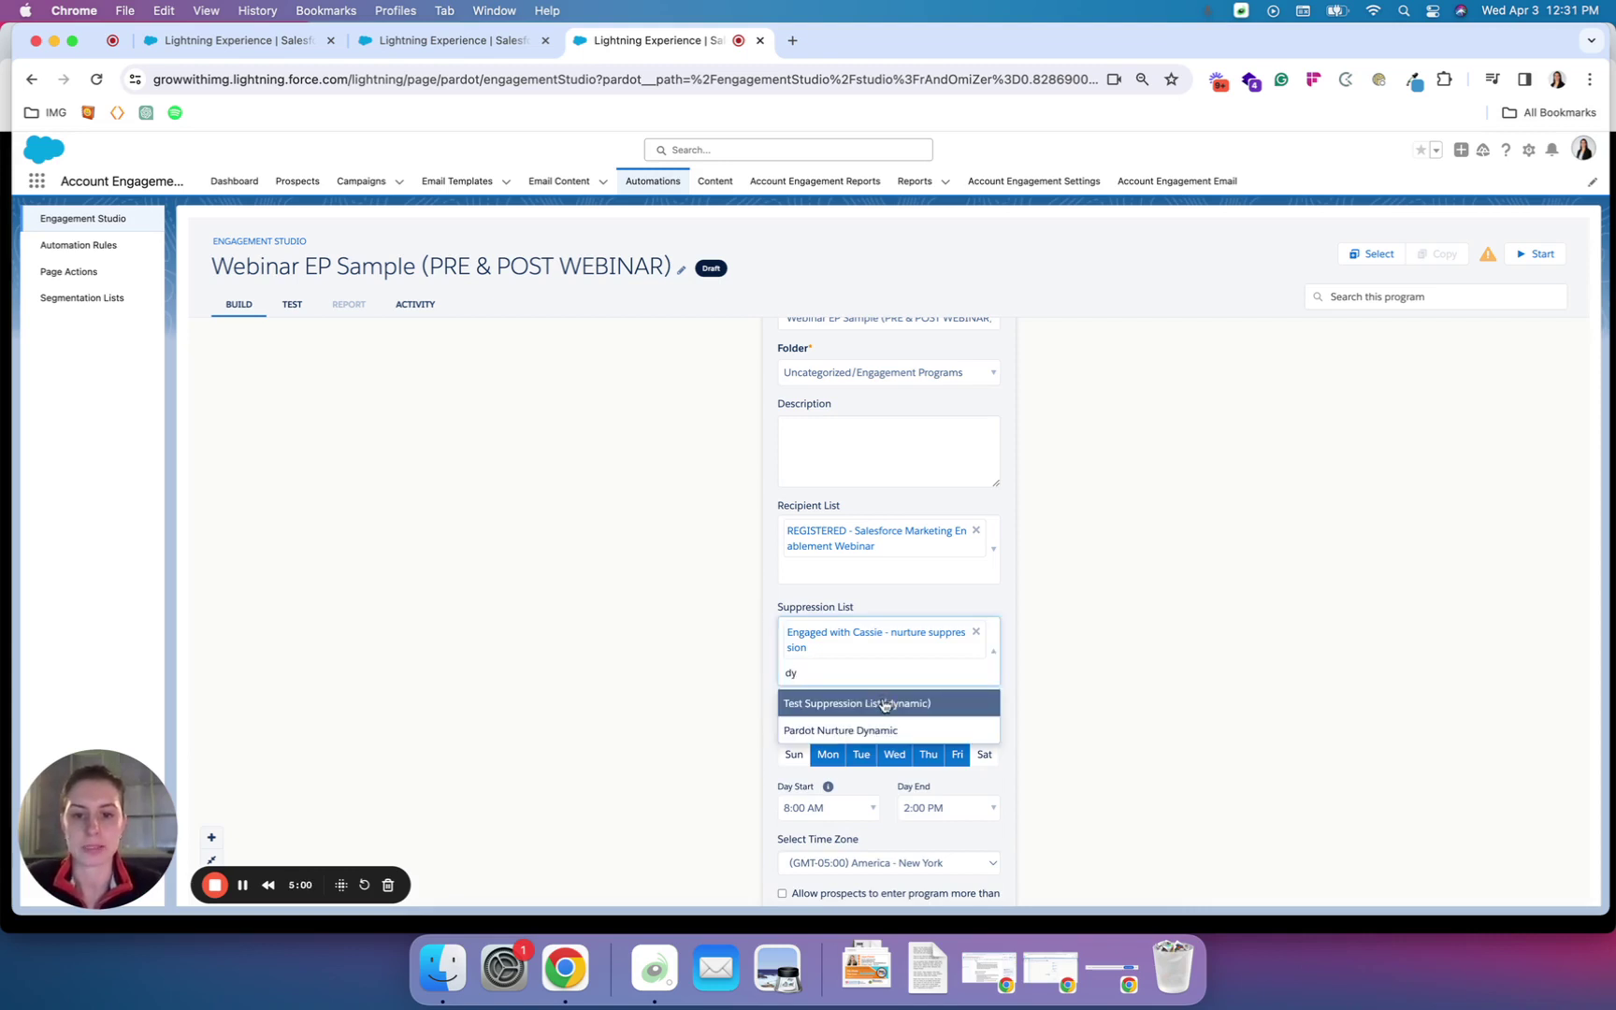
pyautogui.click(885, 704)
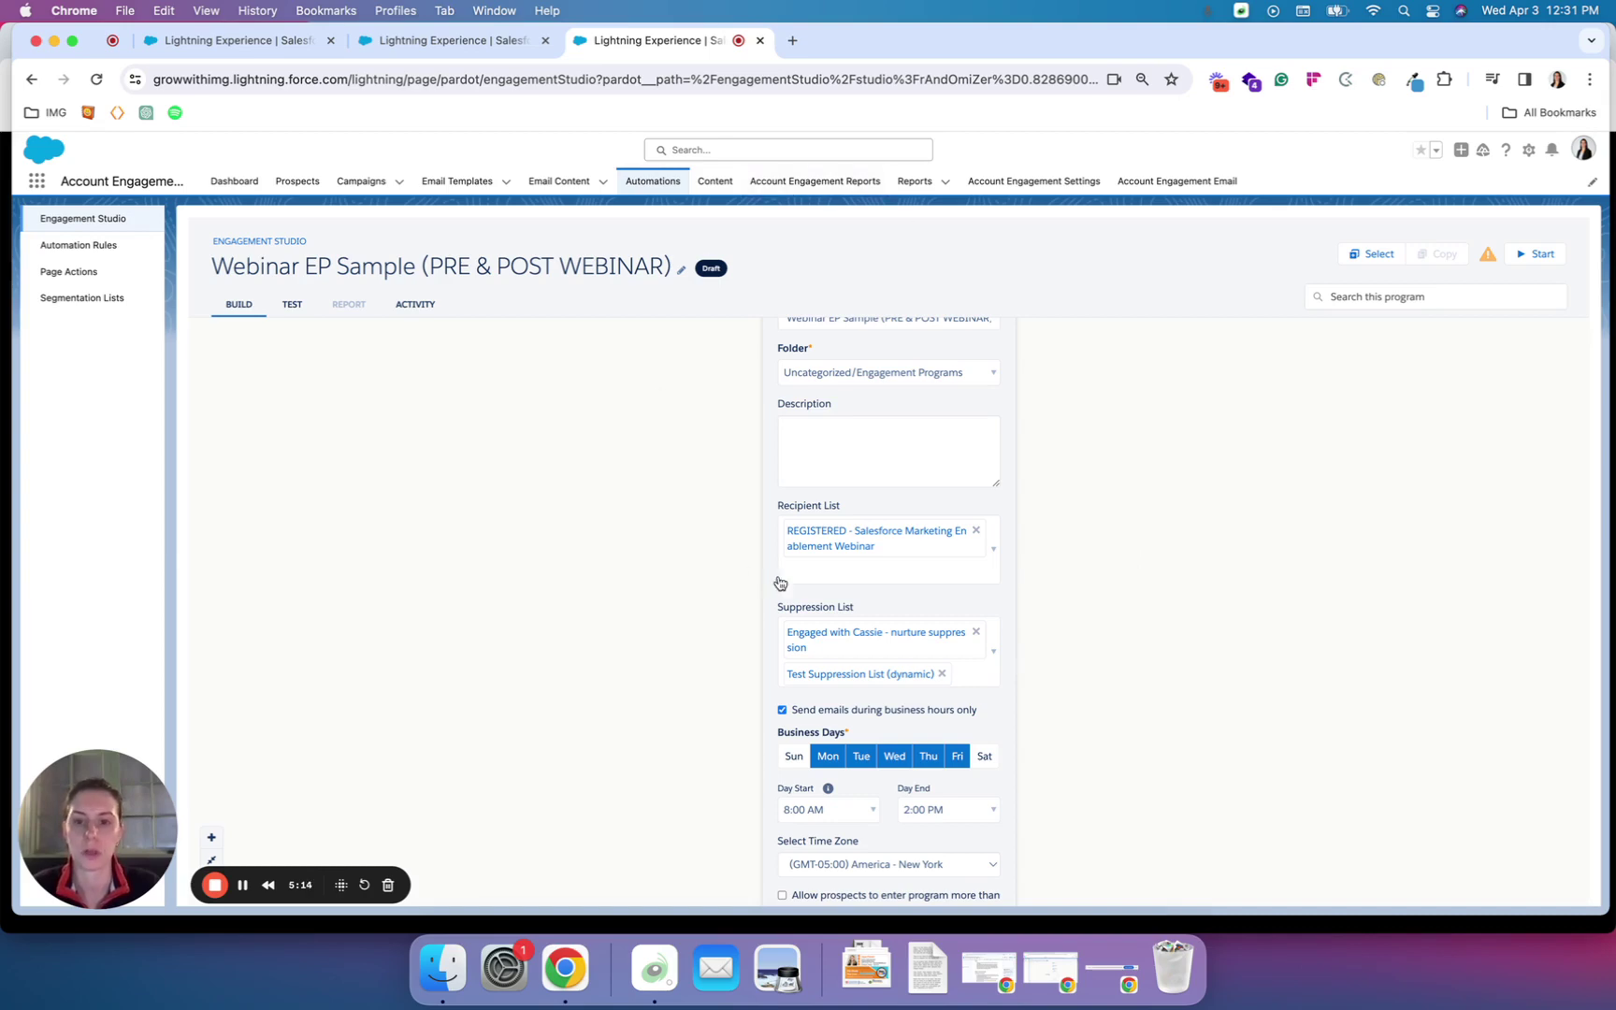
# Step: Remove the extra suppression entries, keeping only the nurture suppression list, and save
pyautogui.scroll(2, 1174, 491)
pyautogui.scroll(-15, 1218, 453)
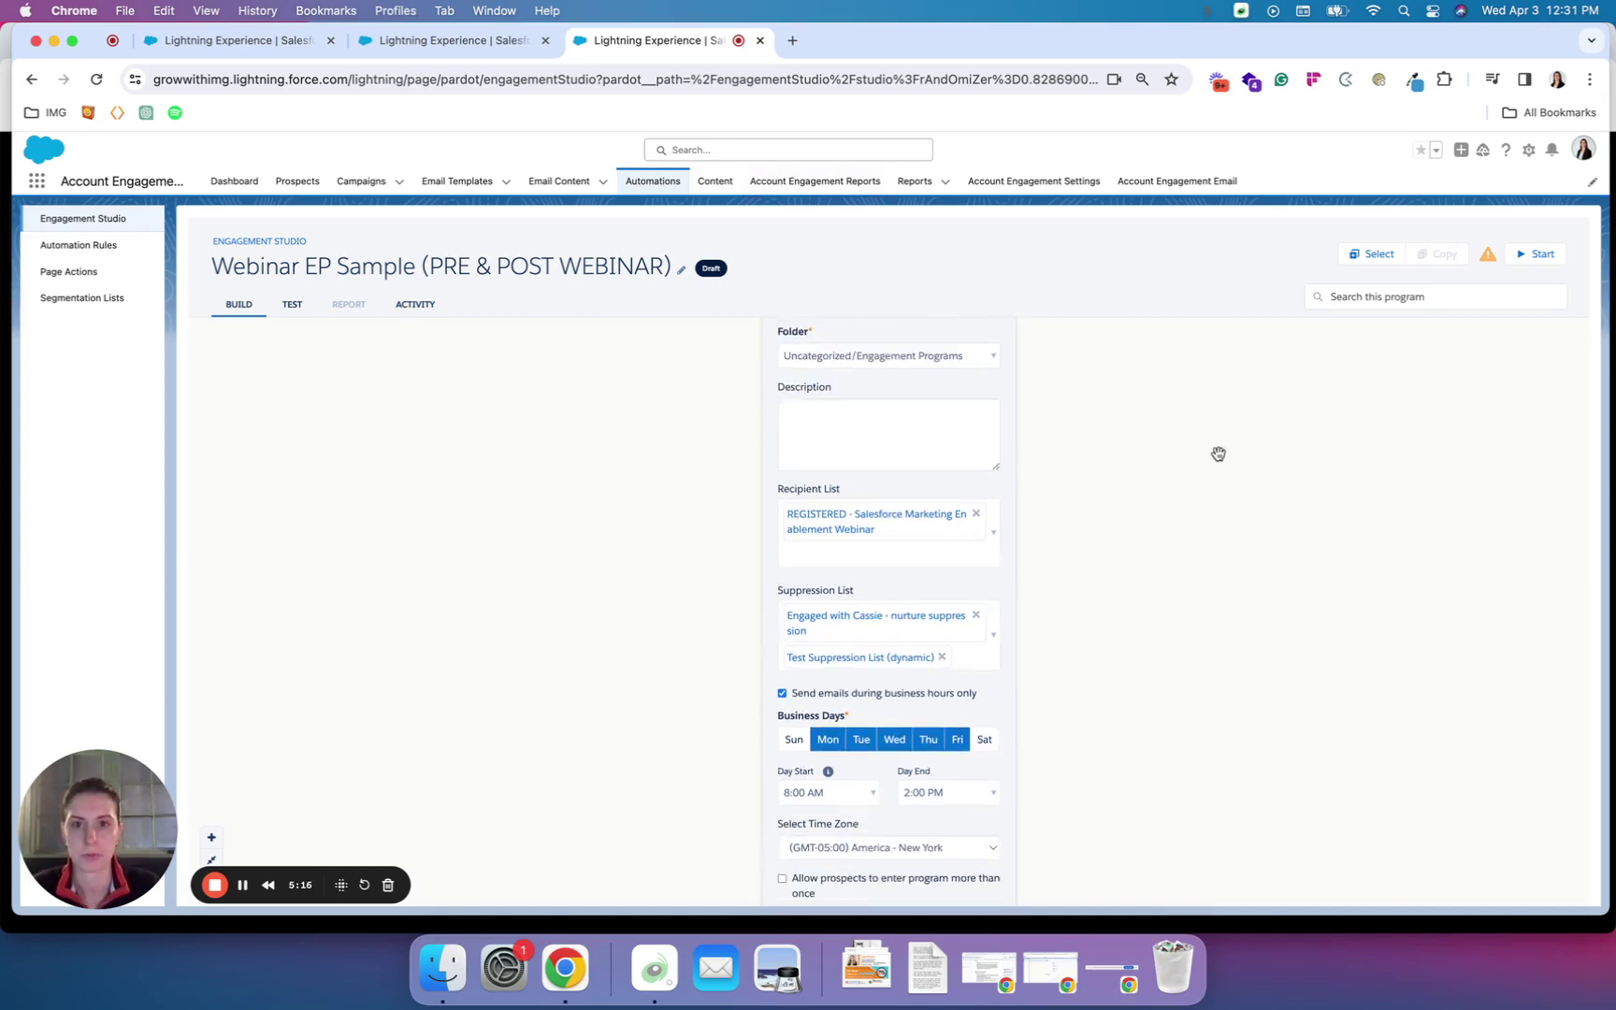
pyautogui.scroll(15, 1188, 472)
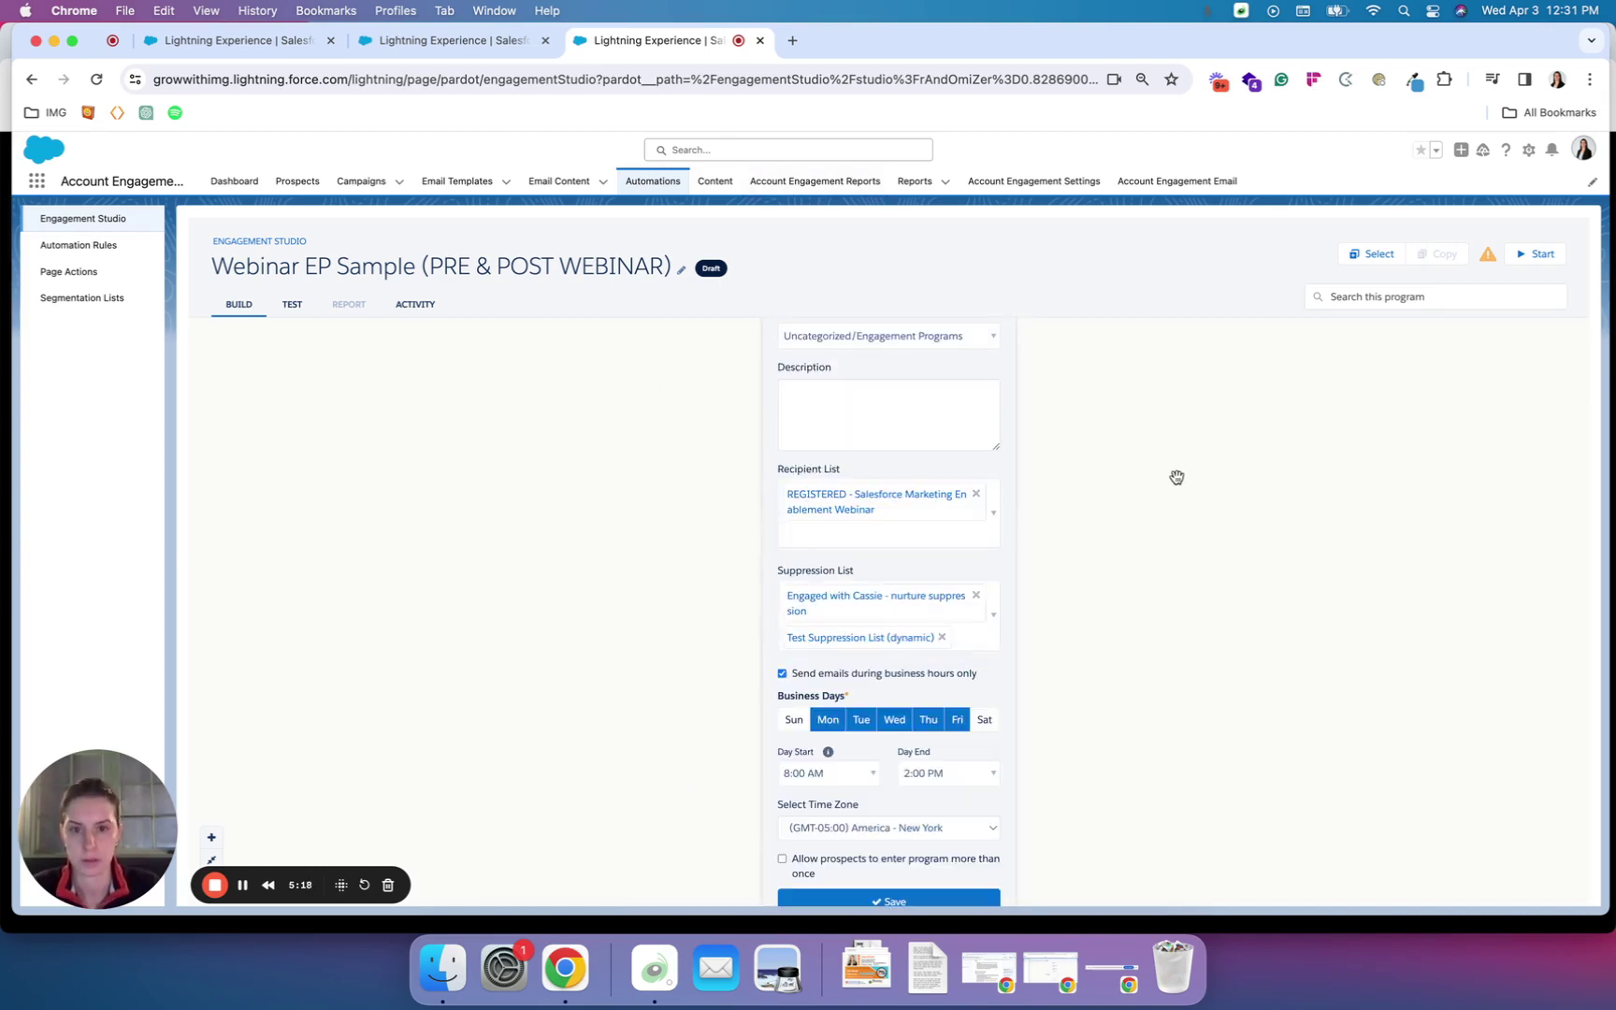
pyautogui.click(959, 754)
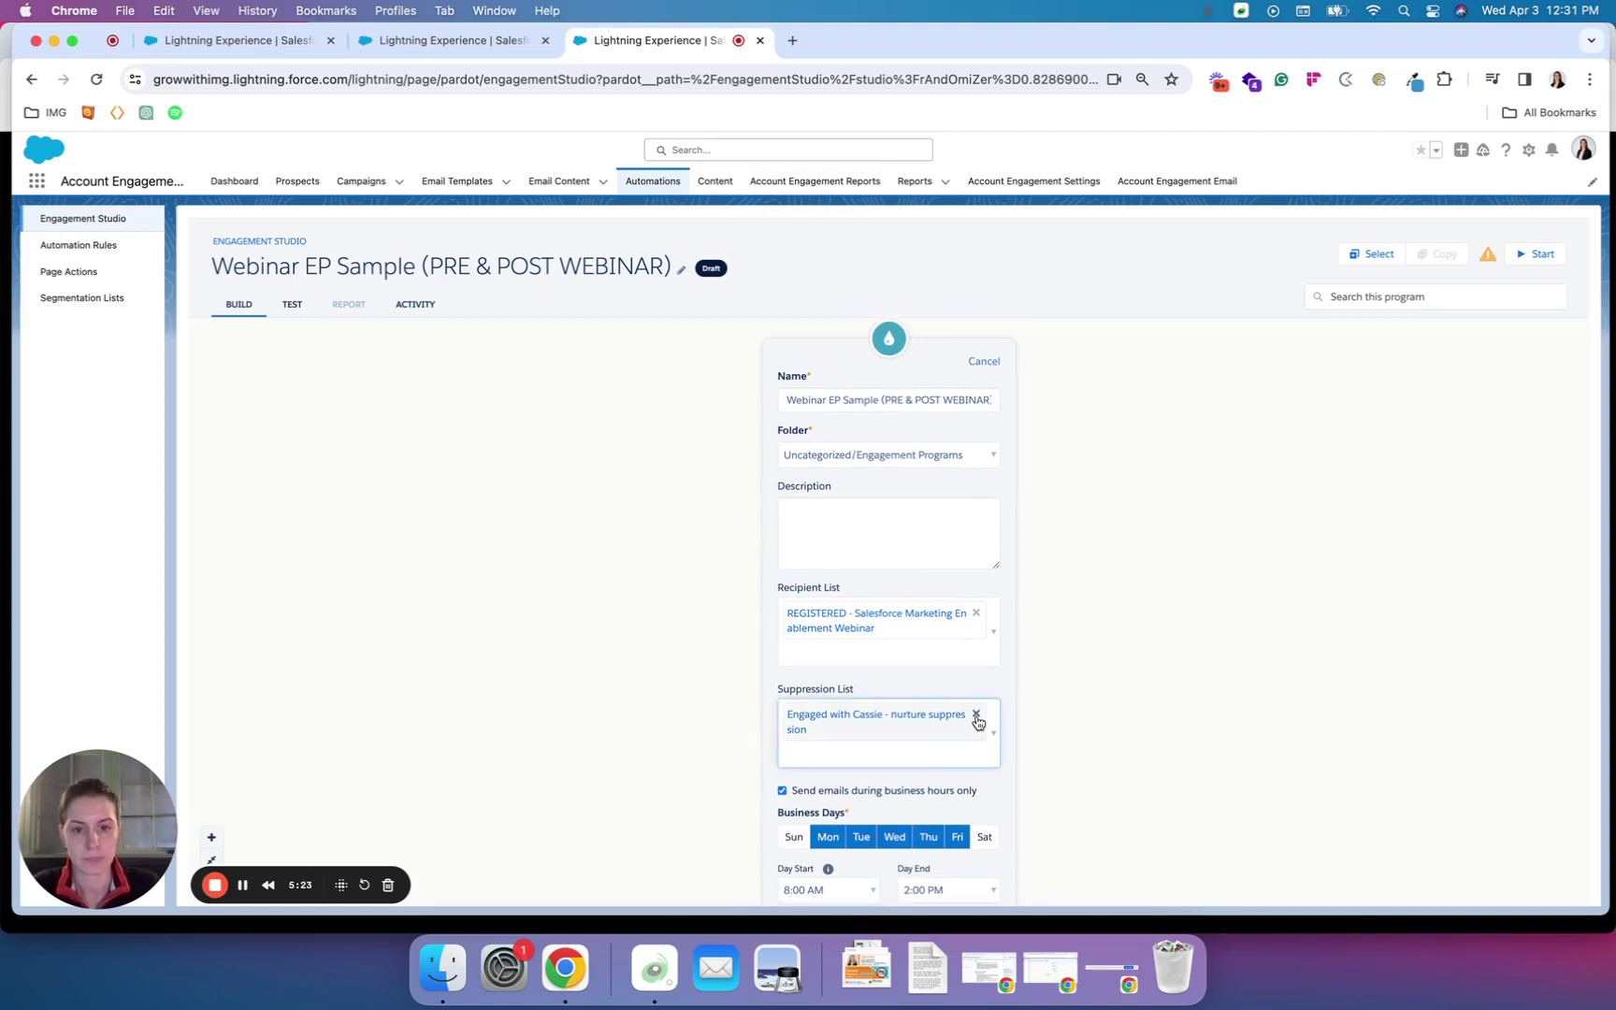
pyautogui.click(975, 713)
pyautogui.scroll(-8, 1028, 643)
pyautogui.click(888, 419)
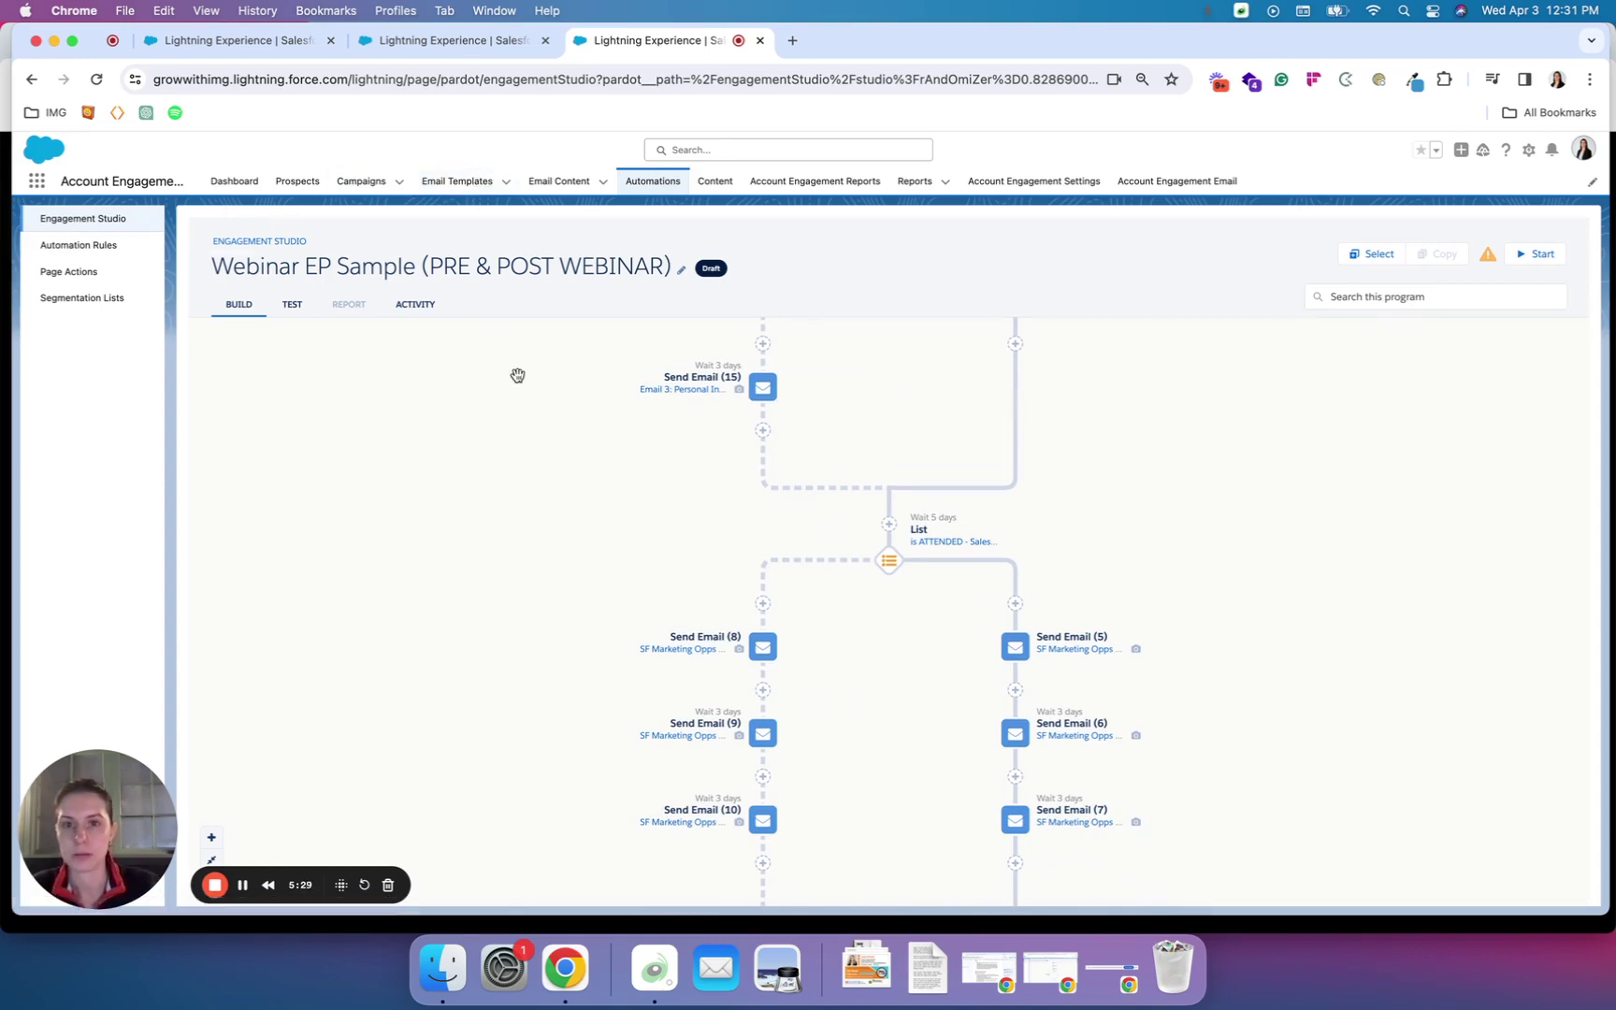
# Step: Edit the 'test' draft email from Account Engagement Email drafts and show its sending settings
pyautogui.click(1171, 182)
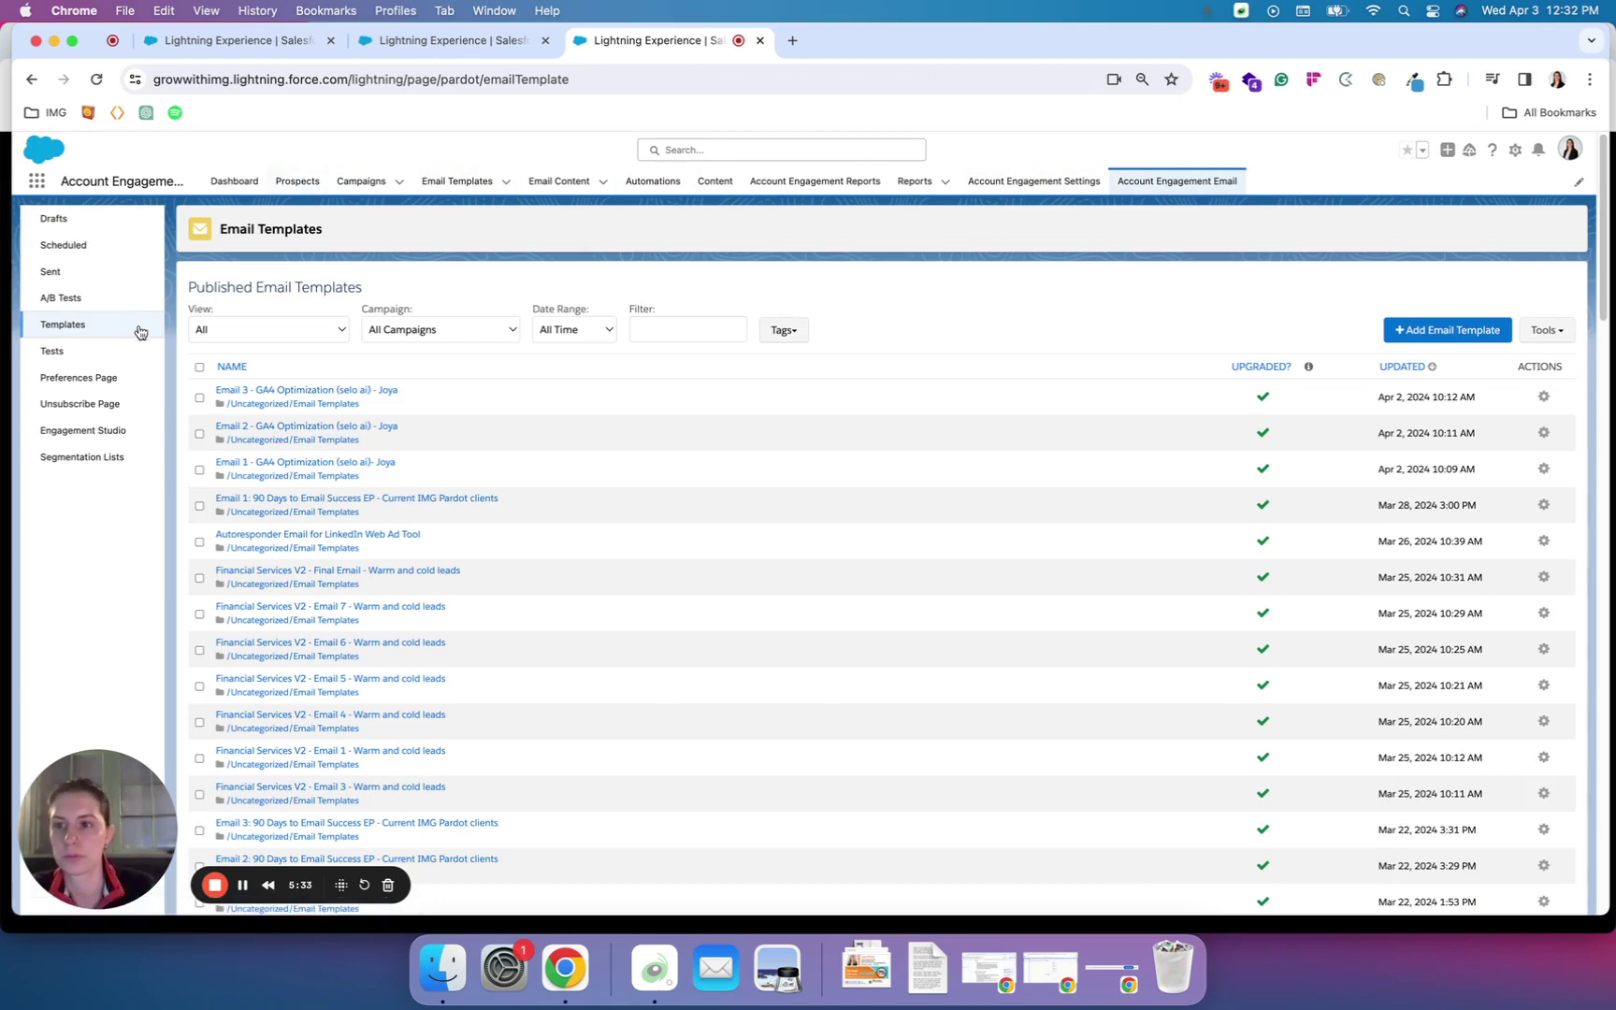
pyautogui.click(112, 231)
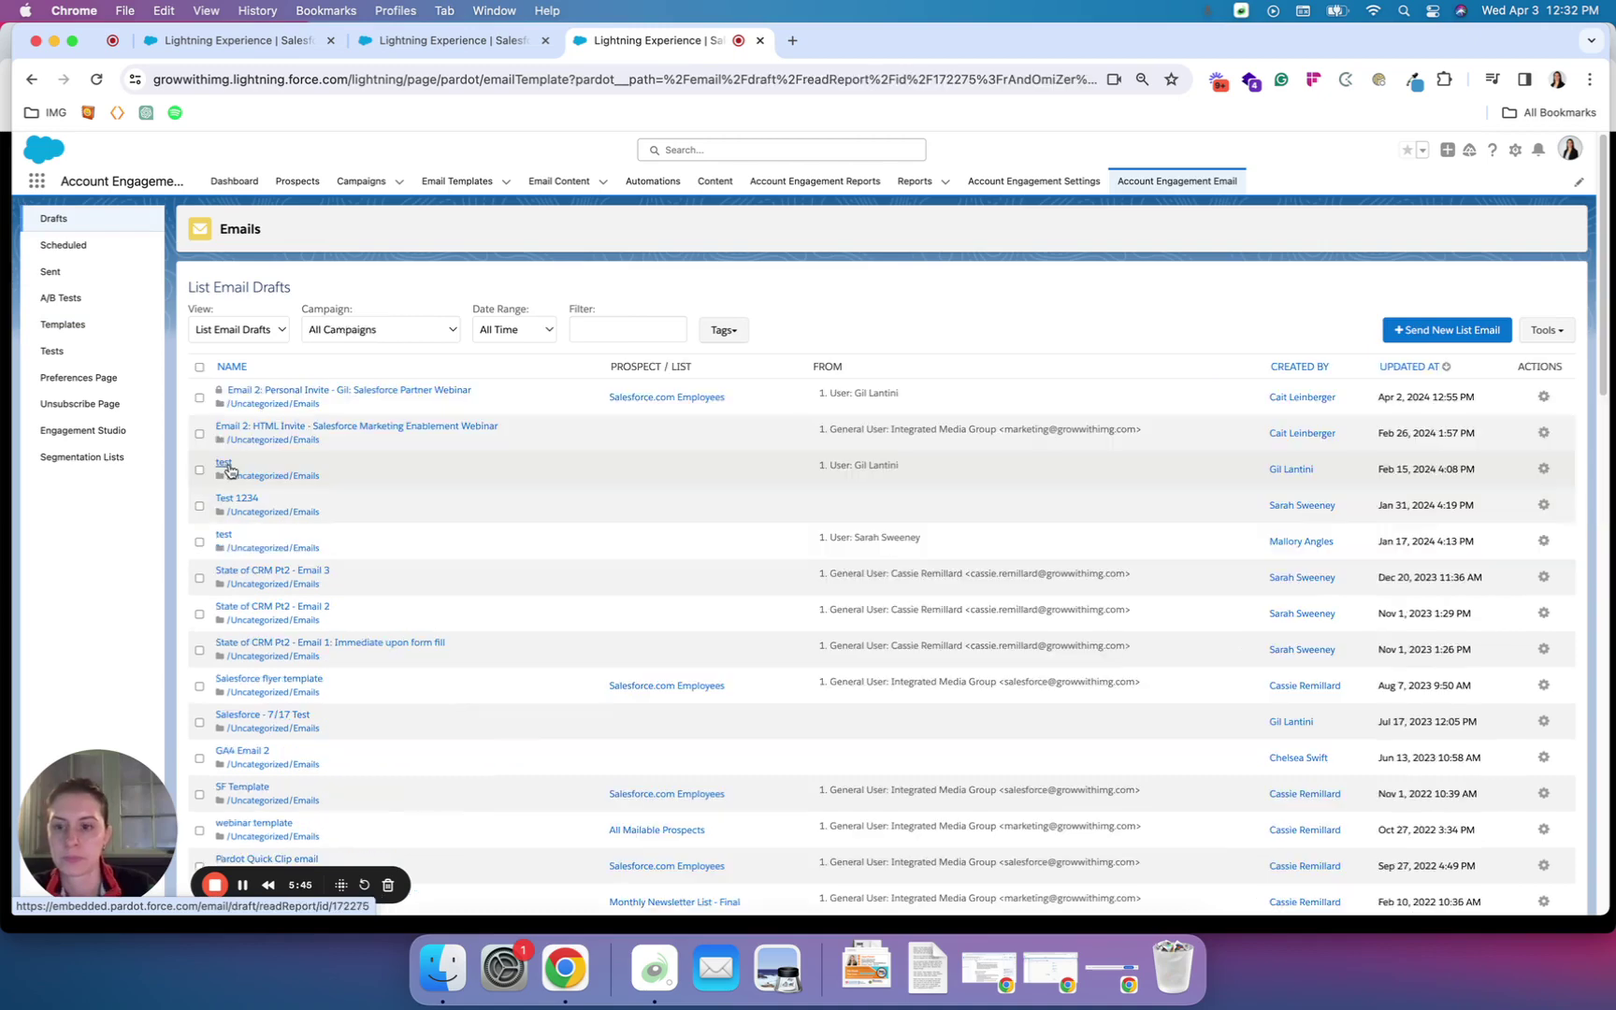
pyautogui.click(223, 465)
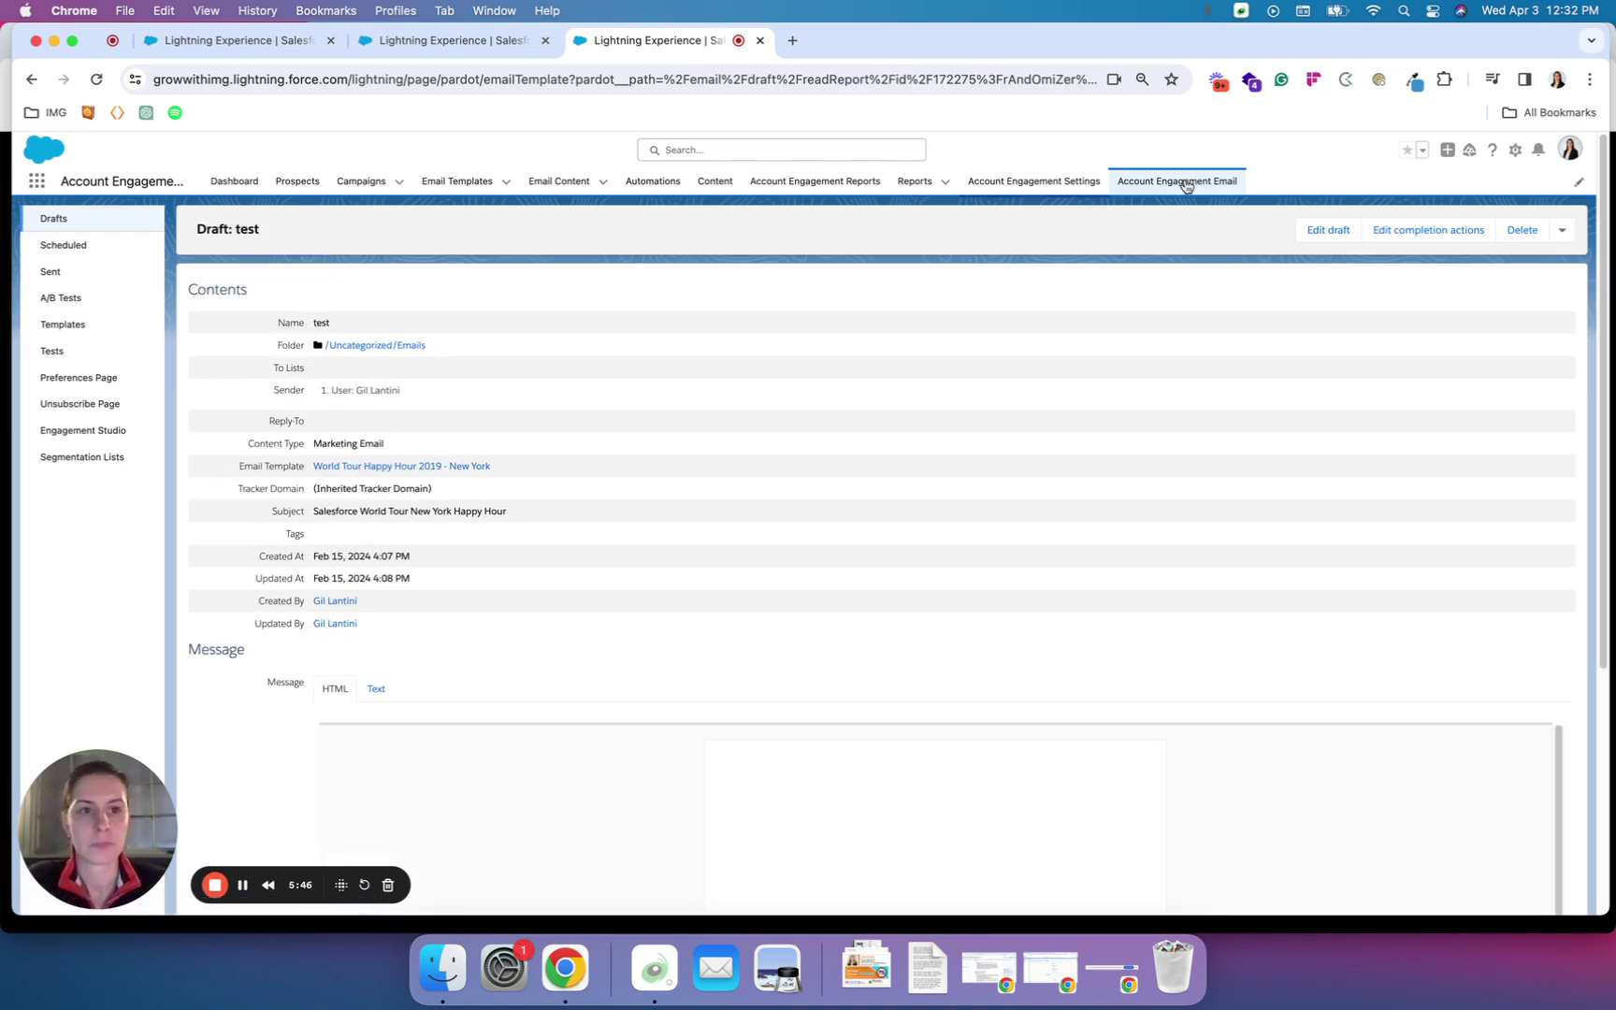
pyautogui.click(1332, 230)
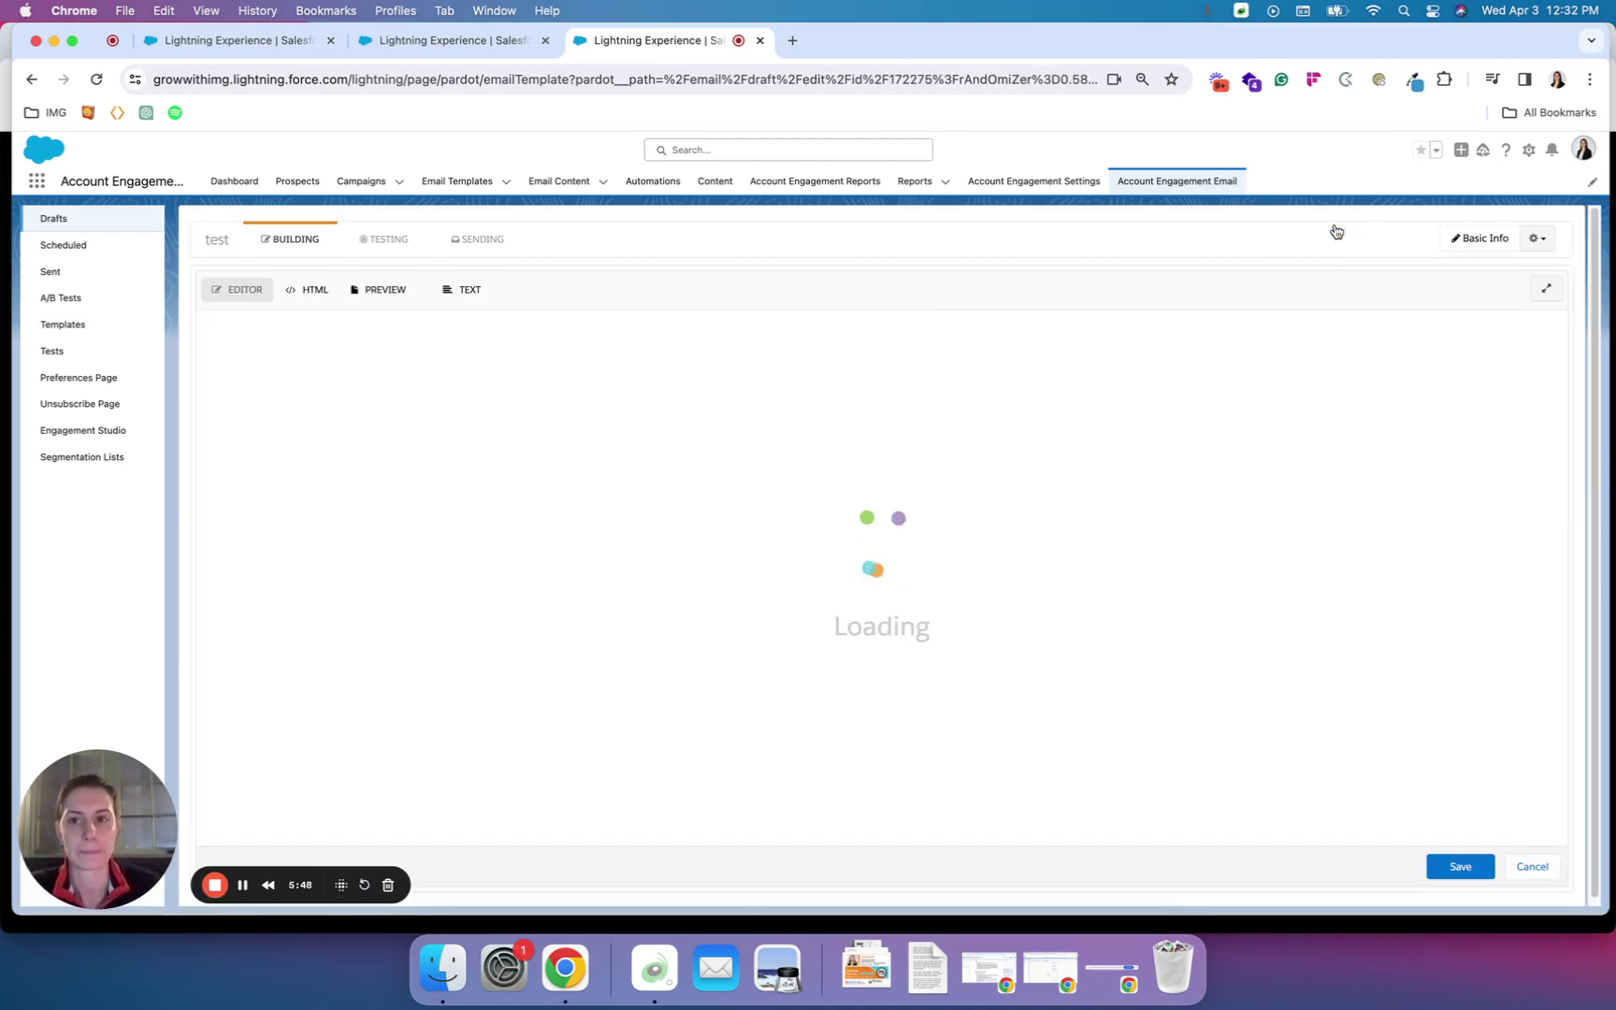
pyautogui.click(499, 241)
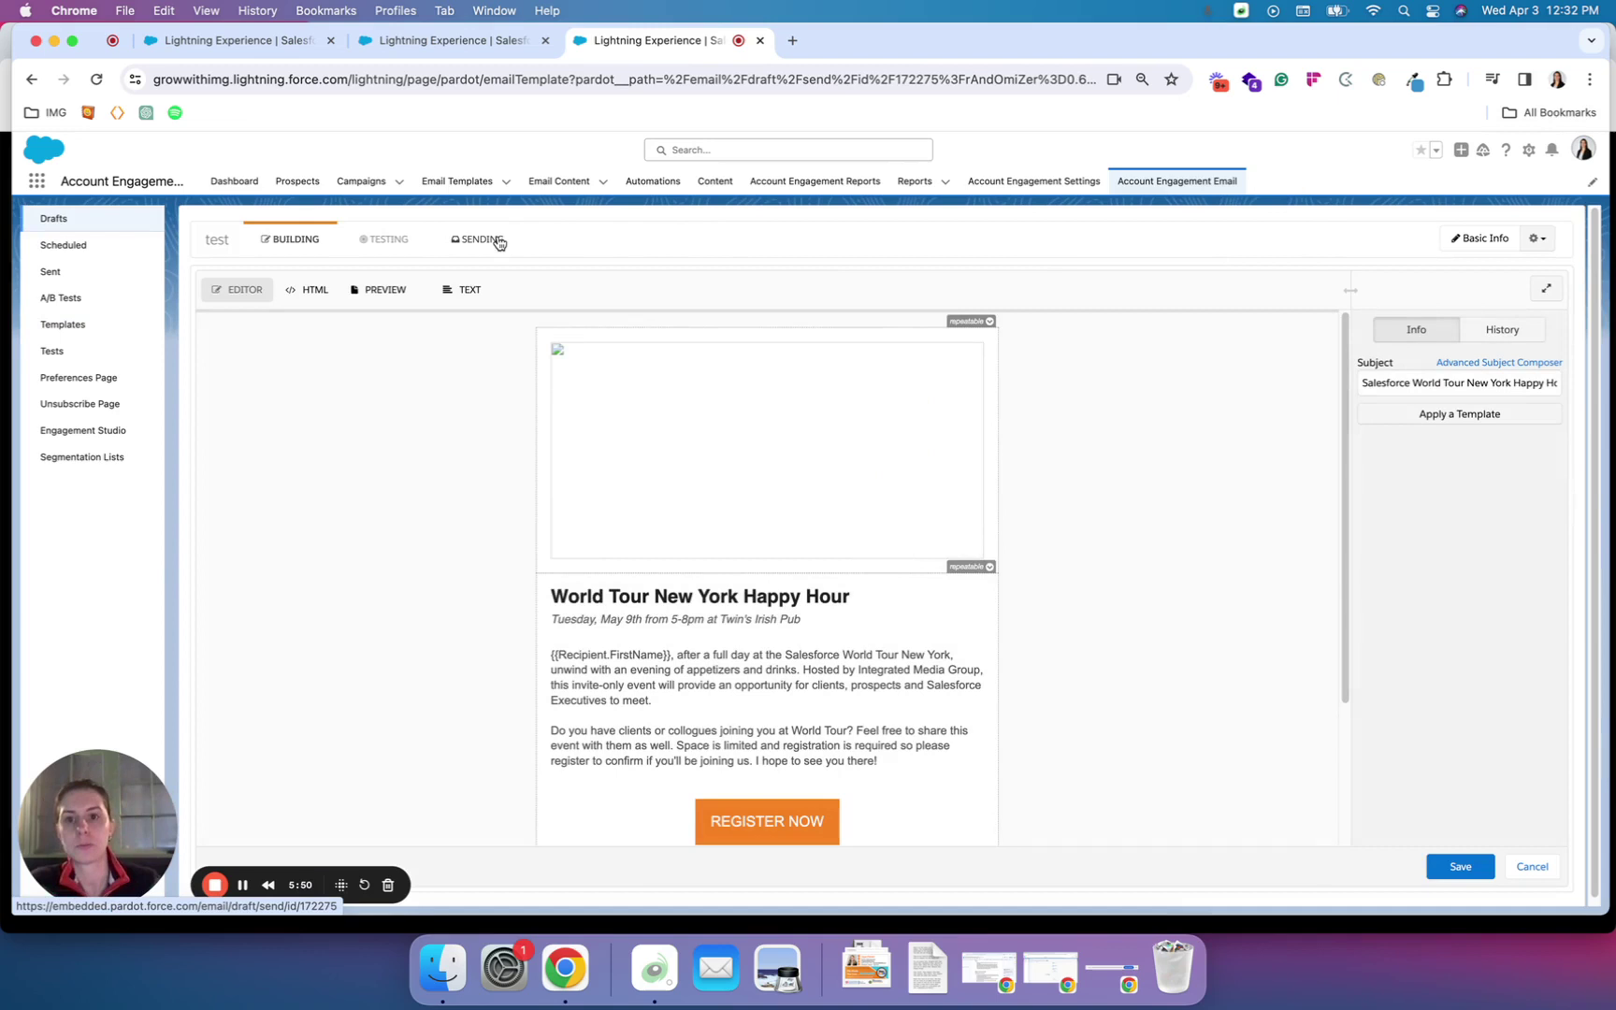